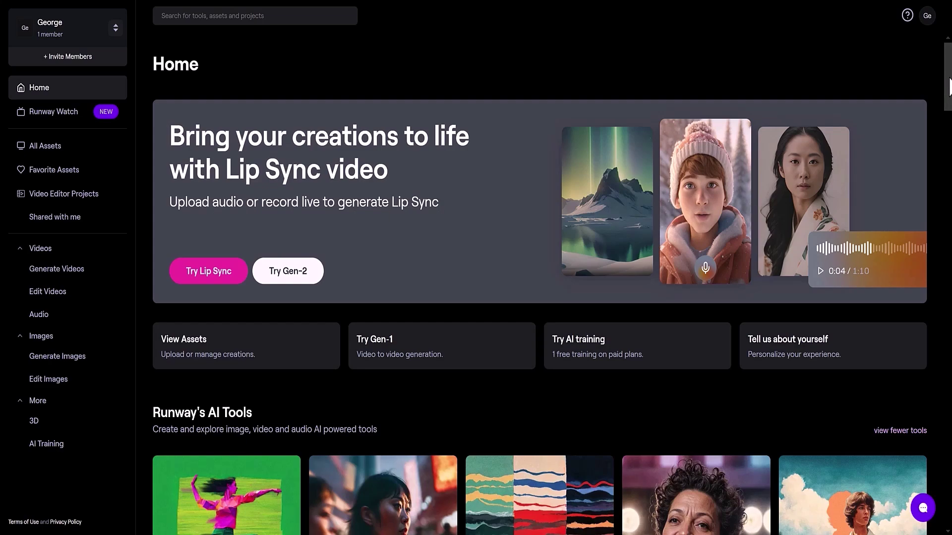
# Open the Text to Image tool and begin the prompt with "A majestic oak with lush green foliage stands on the high sandy shore".
pyautogui.scroll(-7, 949, 86)
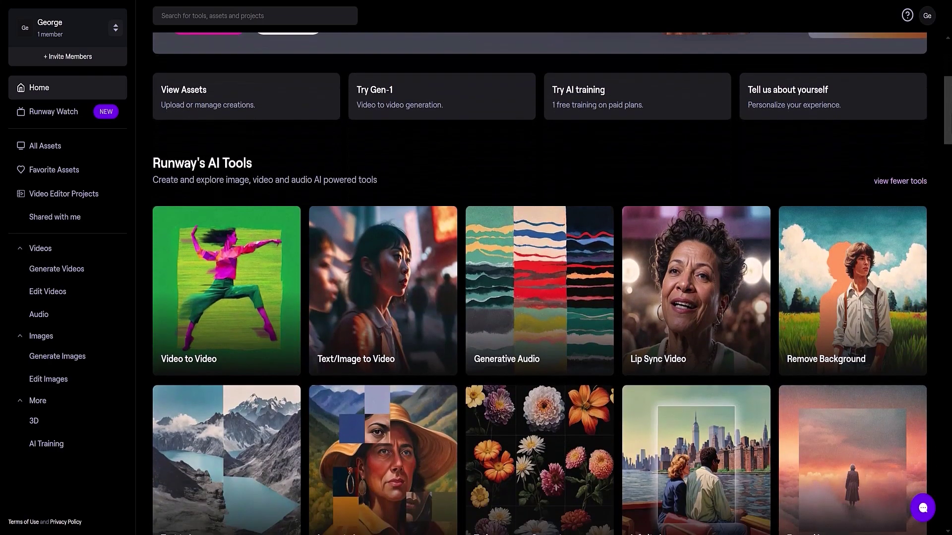
pyautogui.scroll(-4, 551, 283)
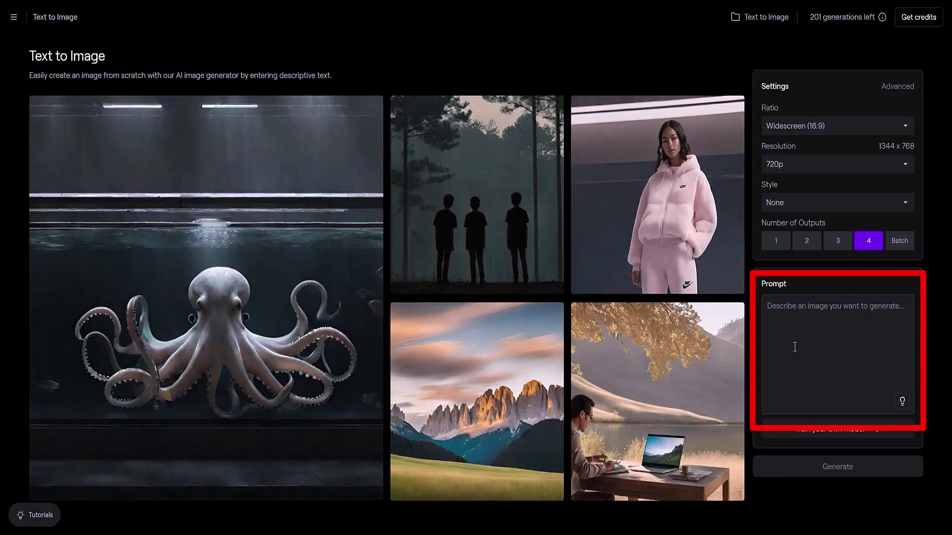
pyautogui.click(774, 310)
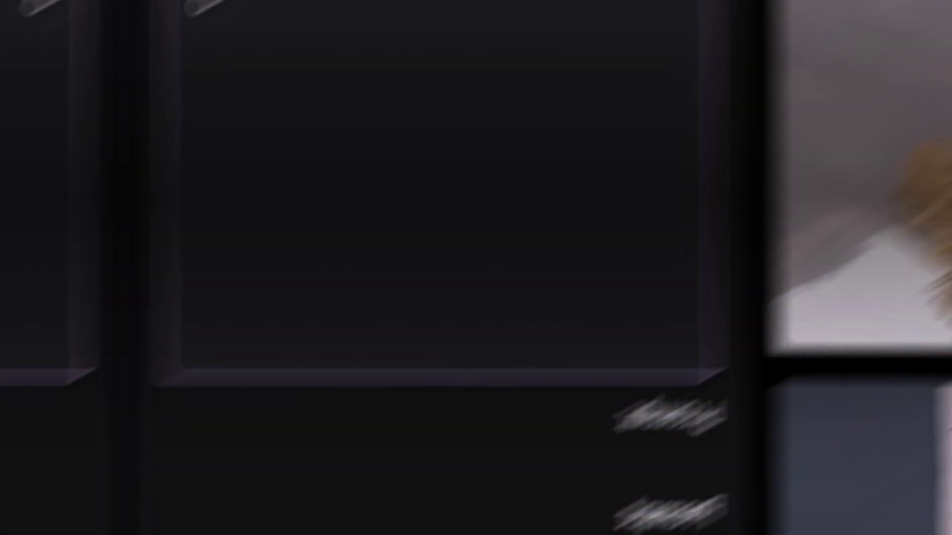
pyautogui.write('A majestic oak with ')
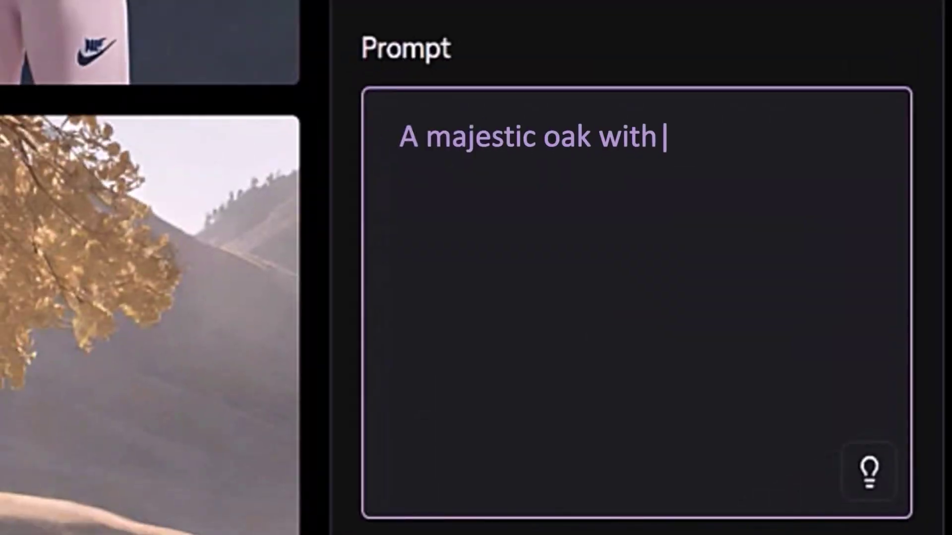
pyautogui.write('lush green foliage stand')
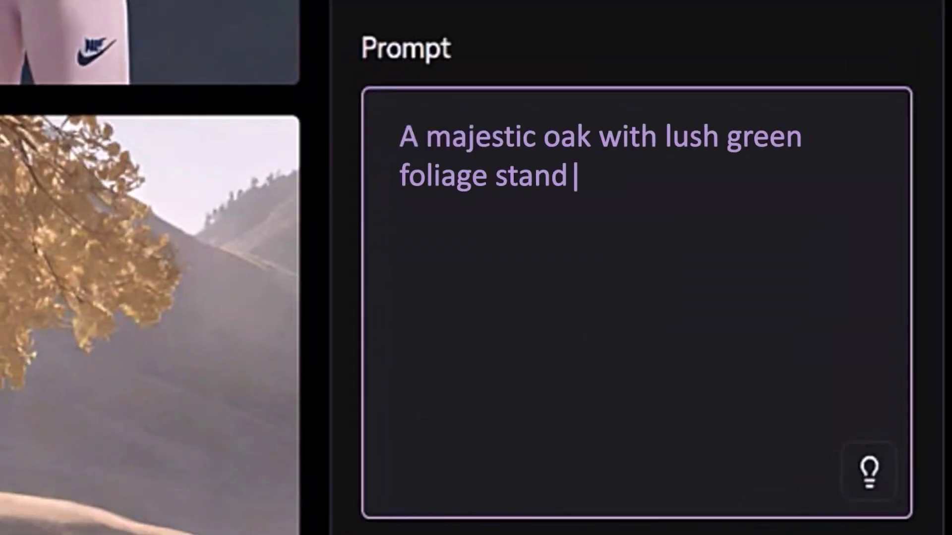
pyautogui.write('s on the high sandy shore')
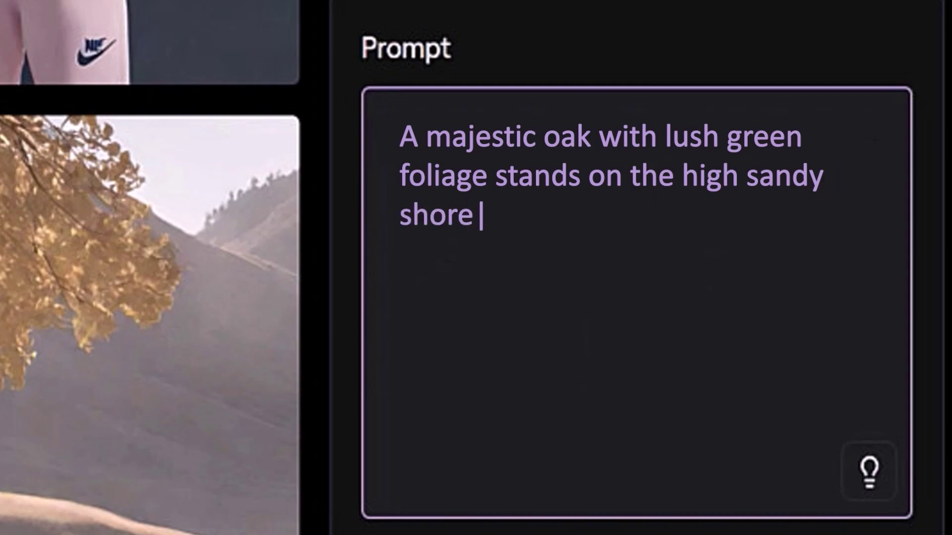
# Continue the prompt with "of a lake. The lake's waves break against the shore, while a red sun glows in the background, casting a warm radiance. Soft,".
pyautogui.write(" of a lake. The lake's wav")
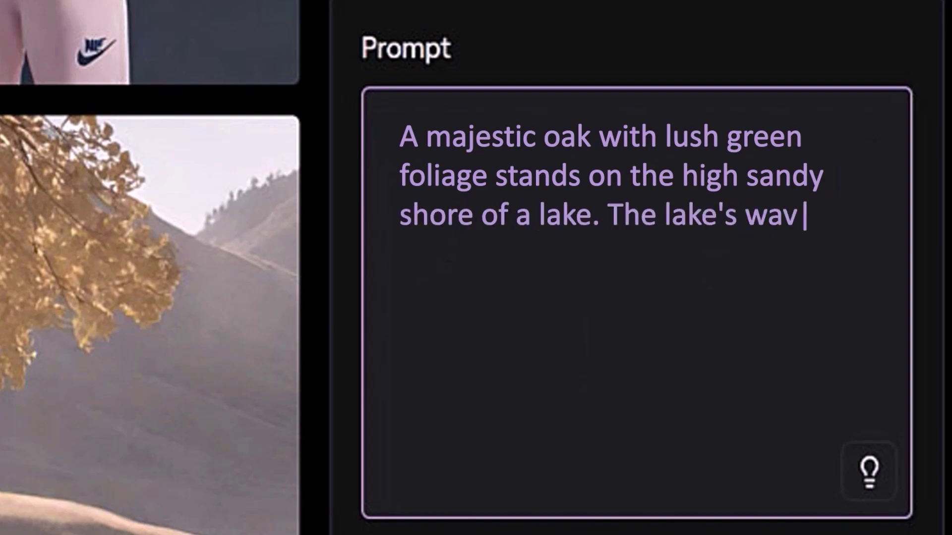
pyautogui.write('es break against the shor')
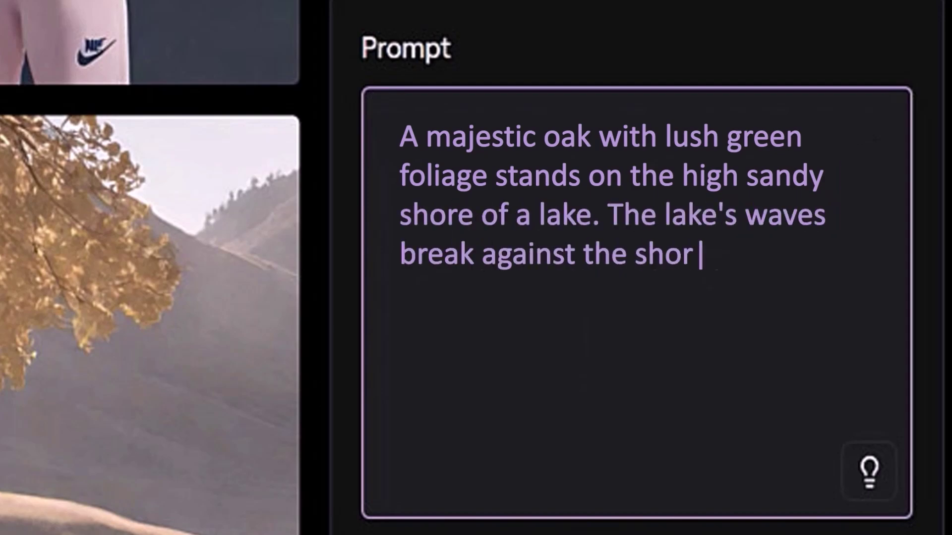
pyautogui.write('e, while a red sun glows ')
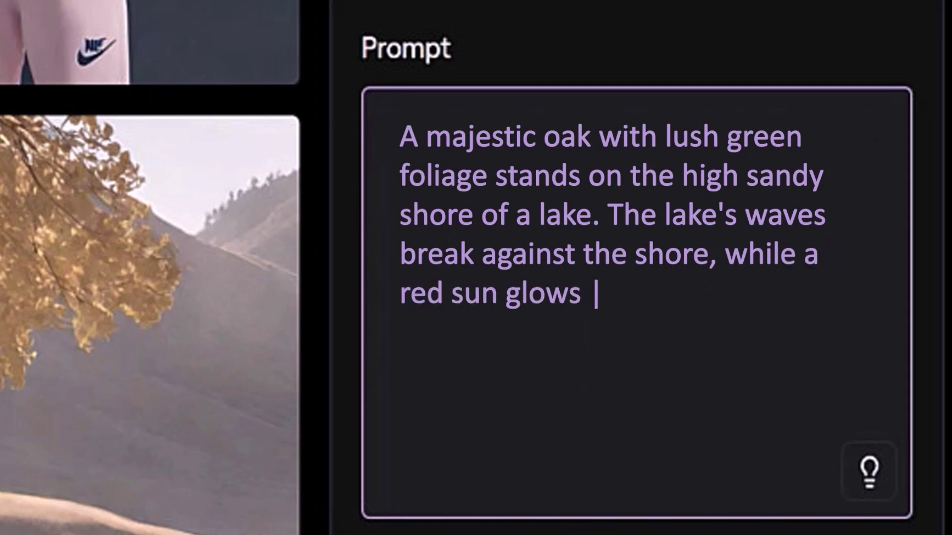
pyautogui.write('in the background, castin')
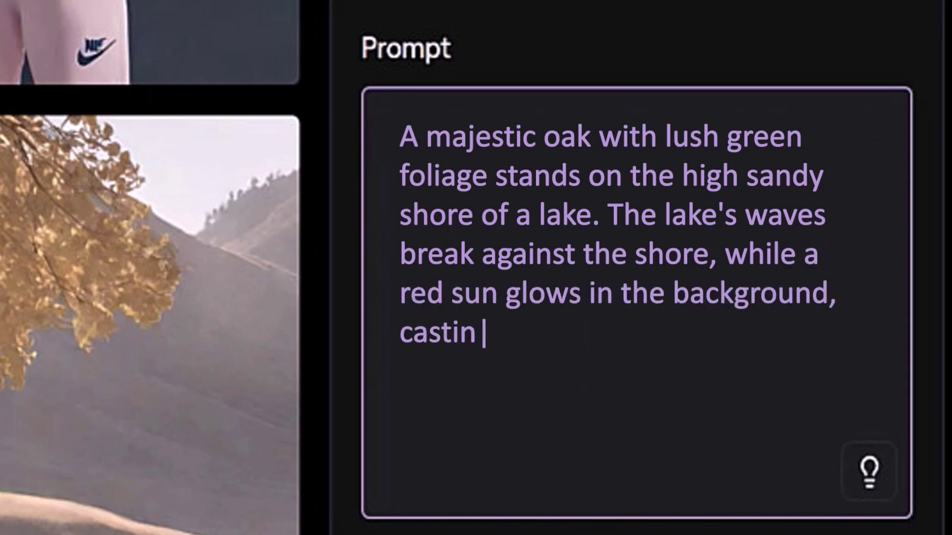
pyautogui.write('g a warm radiance. Soft,')
pyautogui.press('Return')
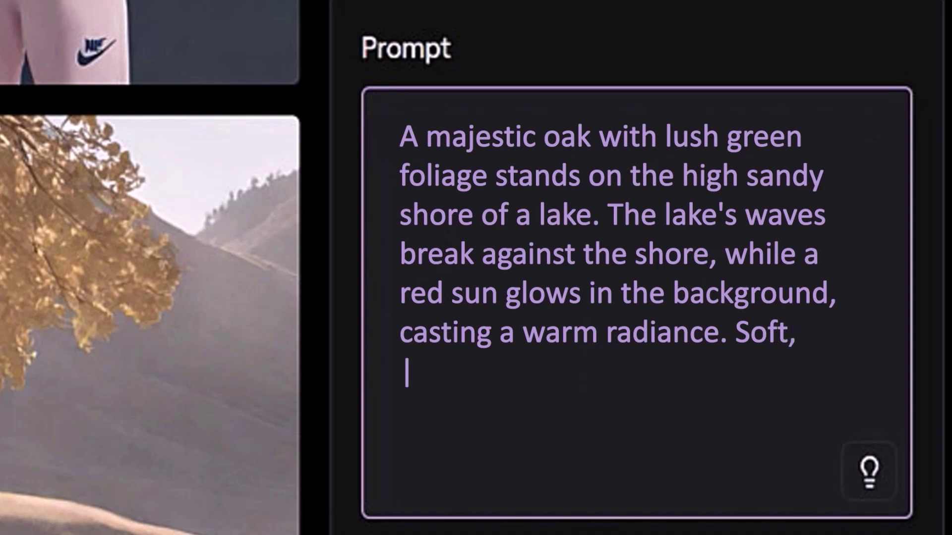
# Complete the prompt with "drifting clouds complement the serene atmosphere of the landscape.".
pyautogui.write('drifting clouds complement')
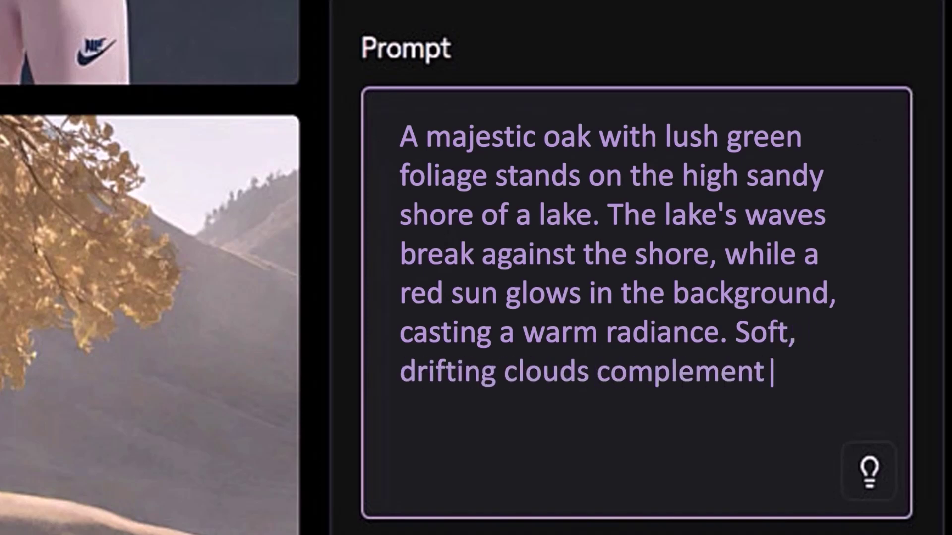
pyautogui.write(' the serene atmosphere of')
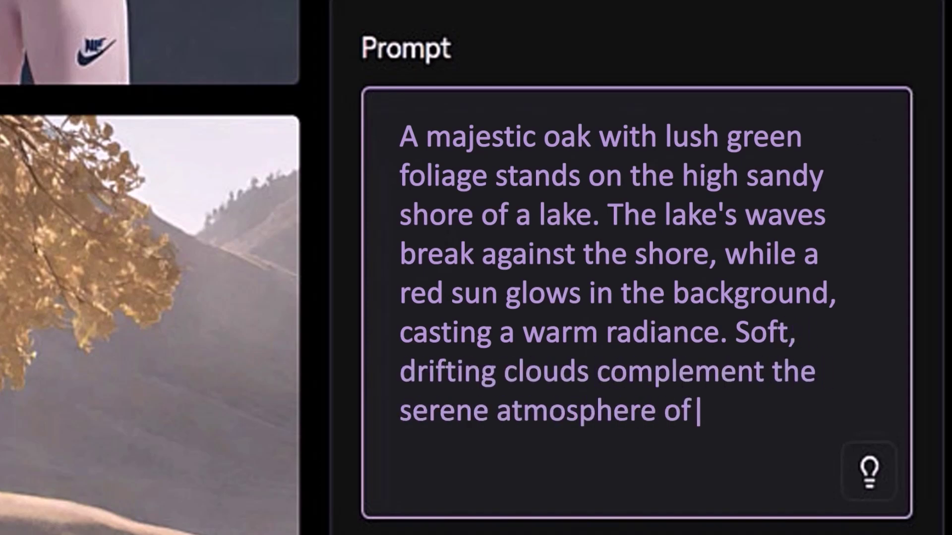
pyautogui.write(' the landscape.')
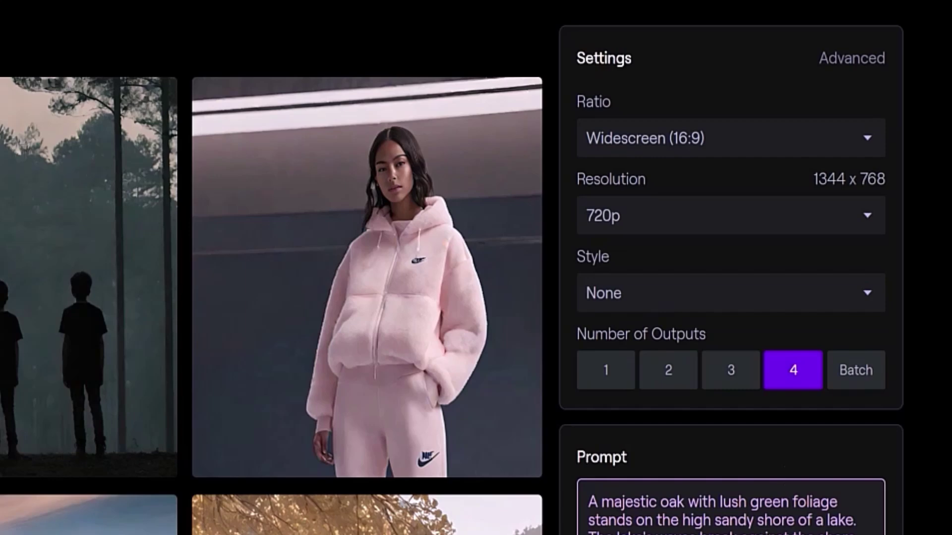
# Choose 720p as the image resolution and None as the style.
pyautogui.click(868, 218)
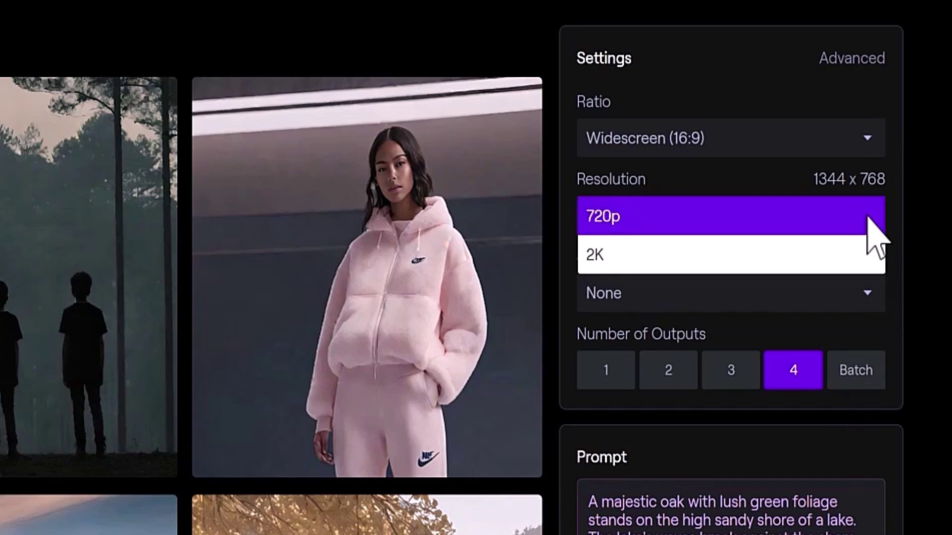
pyautogui.click(868, 217)
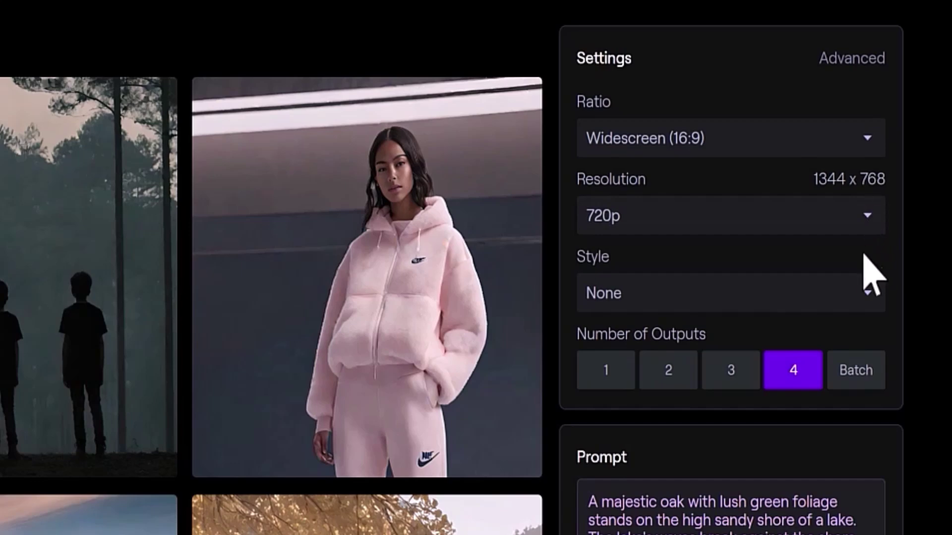
pyautogui.click(876, 295)
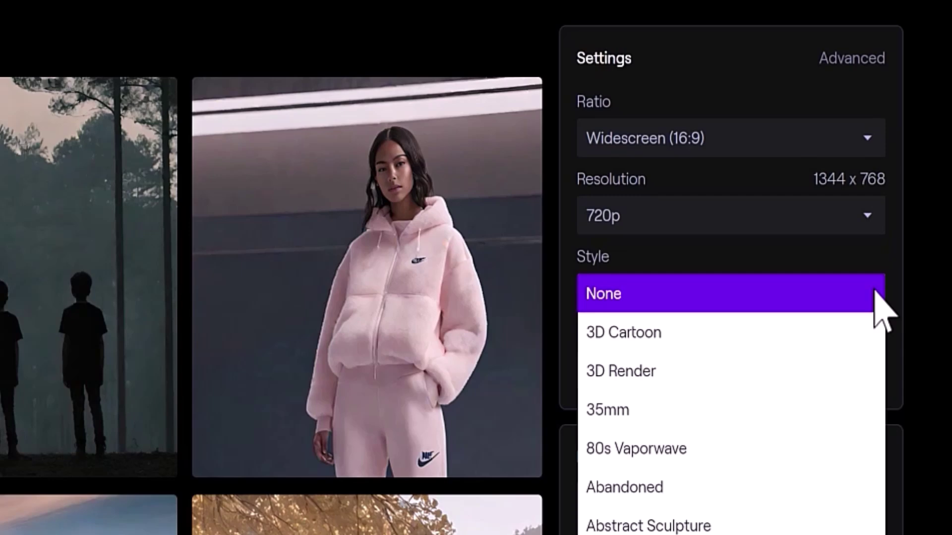
pyautogui.click(876, 293)
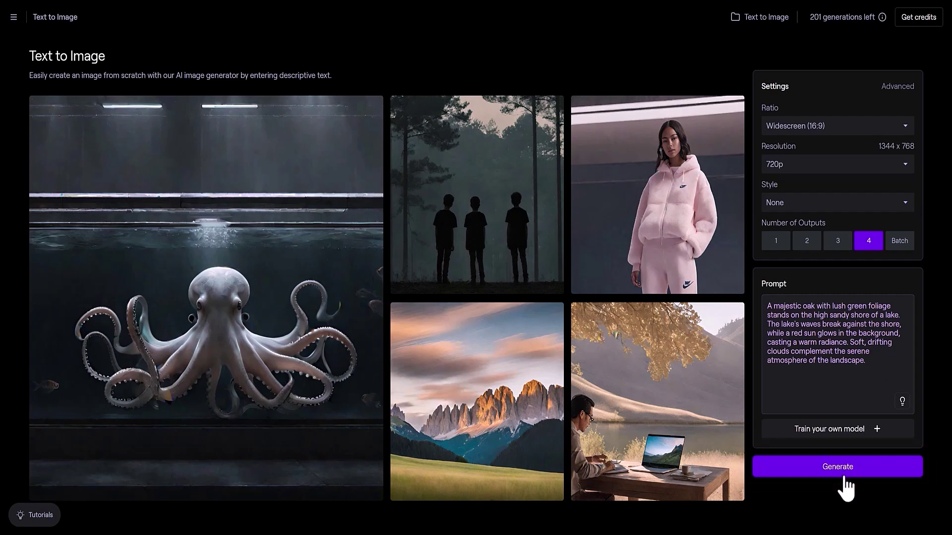
# Generate the images from the oak prompt and view the results enlarged.
pyautogui.click(845, 475)
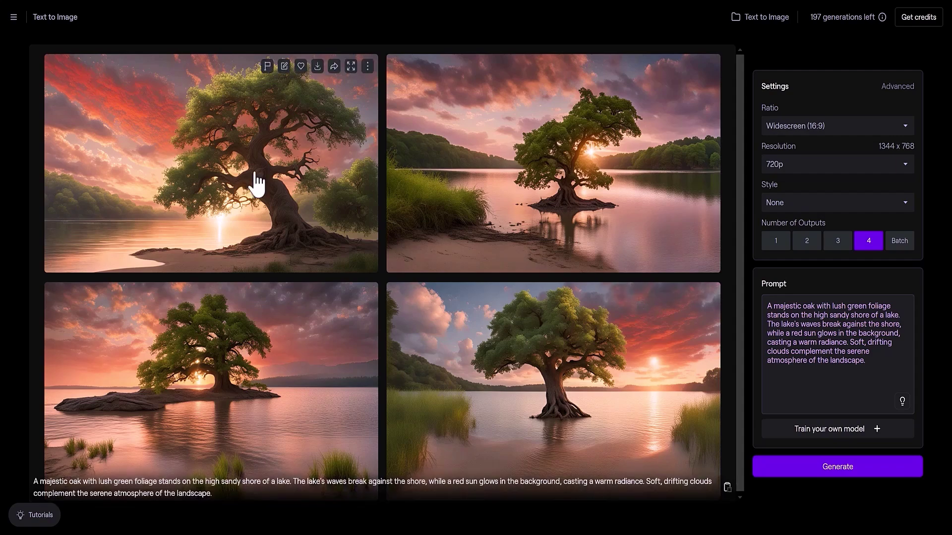
pyautogui.click(208, 190)
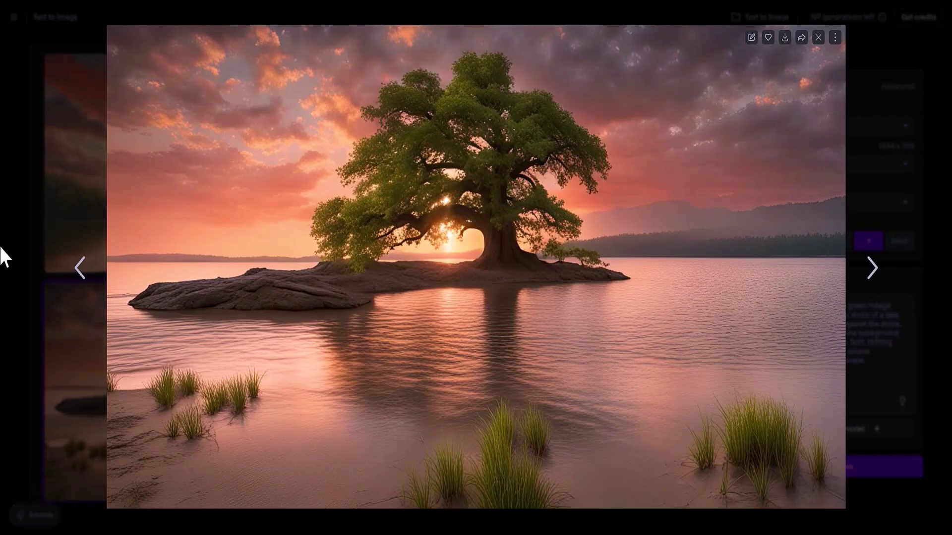
pyautogui.click(14, 240)
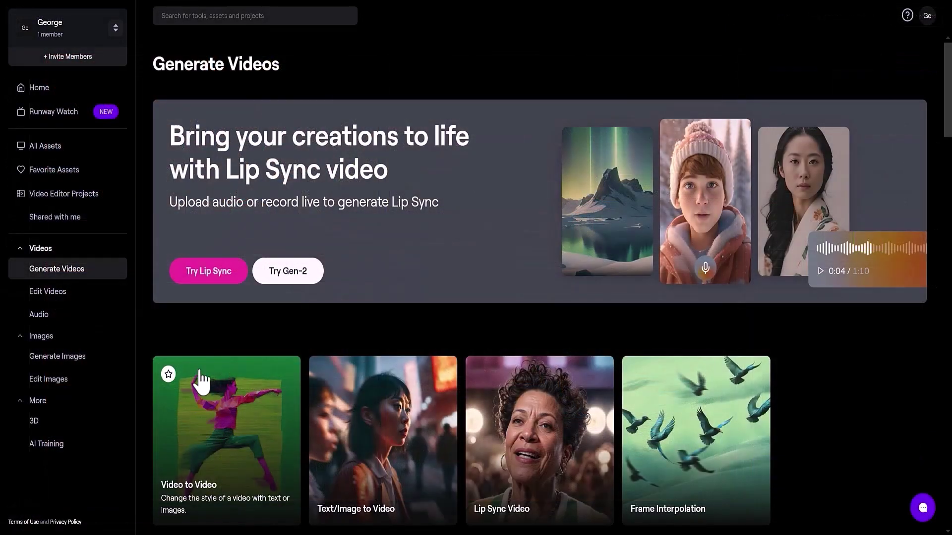
# Open the Text/Image to Video tool and load "0 A majestic oak wit.jpg" from the Text to Image assets folder as the input image.
pyautogui.scroll(-5, 201, 381)
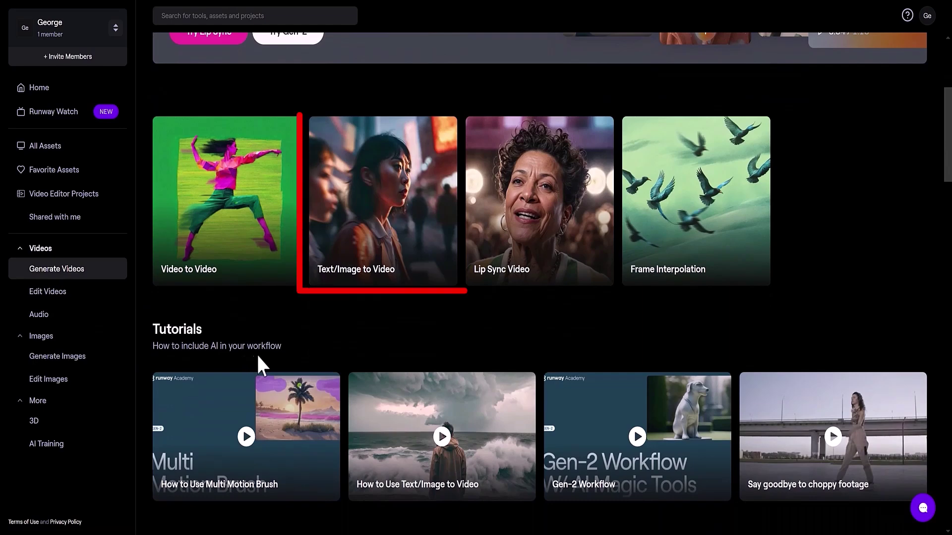
pyautogui.click(384, 213)
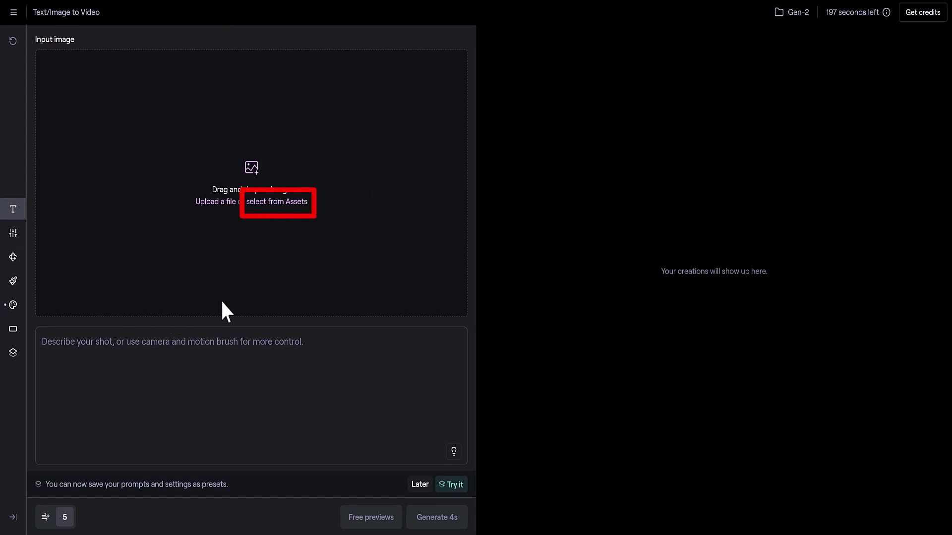
pyautogui.click(286, 213)
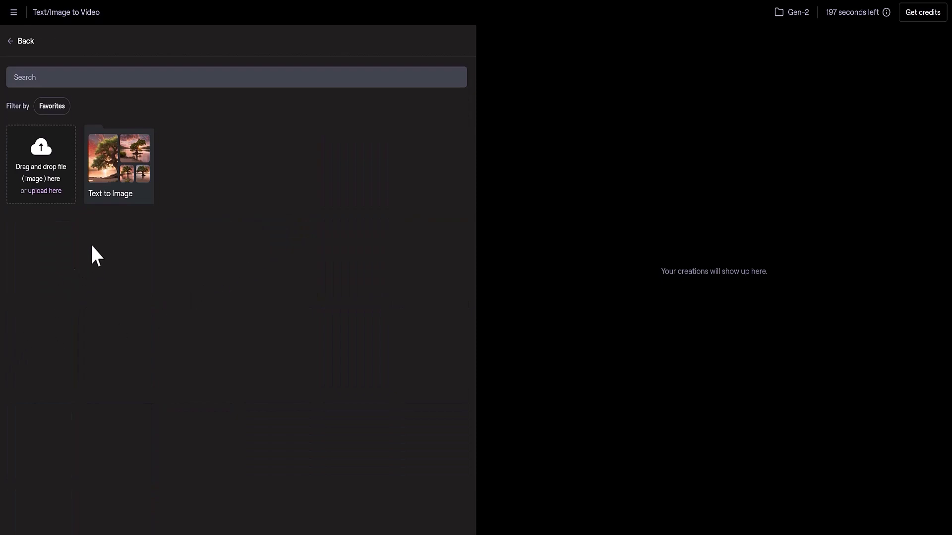
pyautogui.click(116, 174)
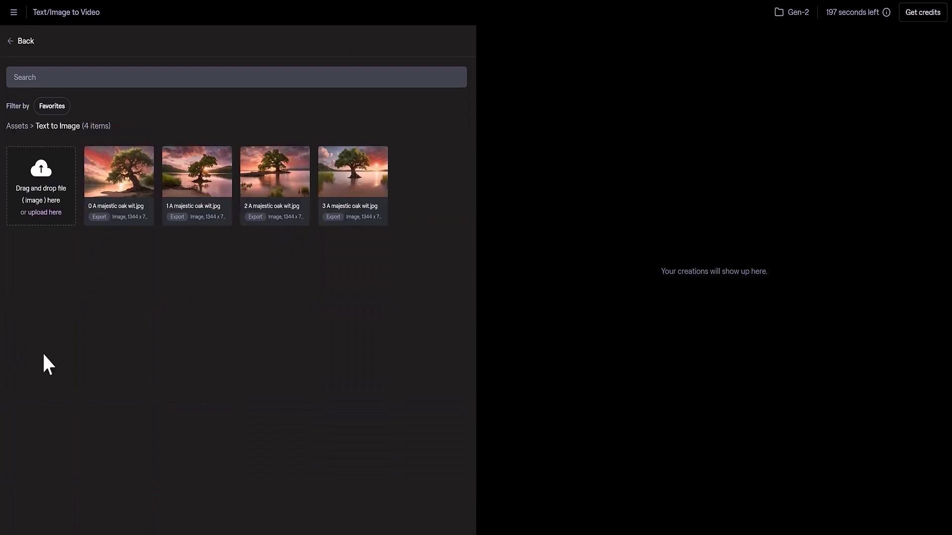
pyautogui.click(136, 189)
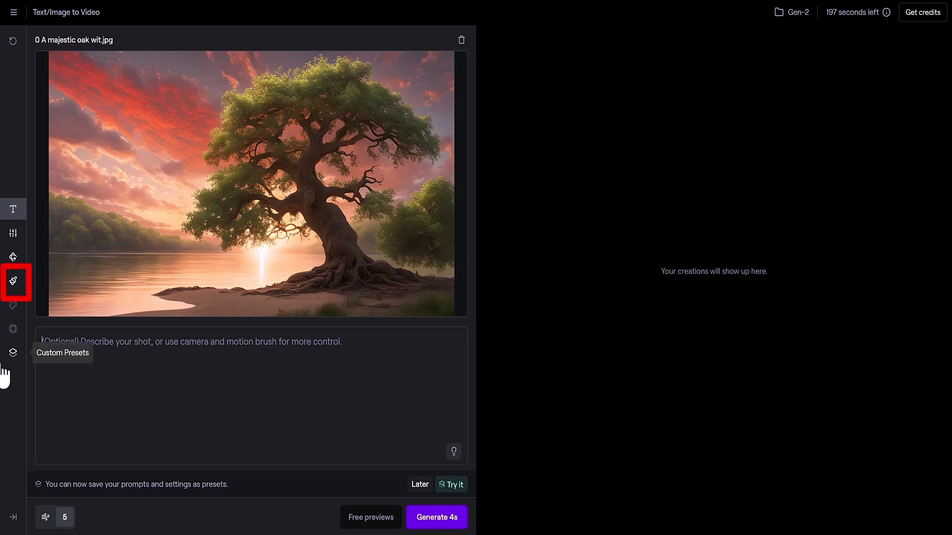
# Paint the red clouds and the upper sky patches with Motion Brush 1 and set its horizontal motion to 2.8.
pyautogui.click(13, 281)
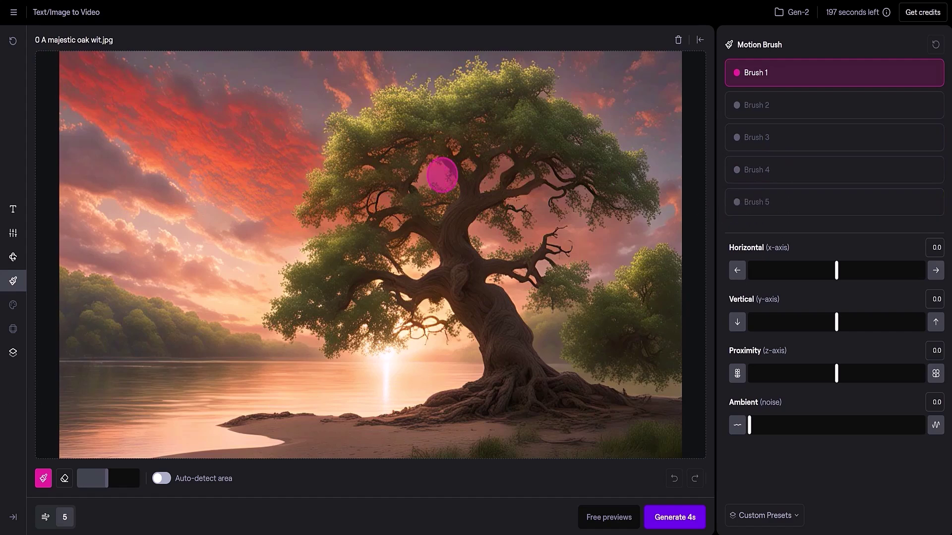
pyautogui.moveTo(272, 143)
pyautogui.mouseDown()
pyautogui.moveTo(235, 118)
pyautogui.moveTo(92, 72)
pyautogui.moveTo(234, 165)
pyautogui.moveTo(247, 206)
pyautogui.mouseUp()
pyautogui.moveTo(364, 82)
pyautogui.mouseDown()
pyautogui.moveTo(367, 70)
pyautogui.moveTo(305, 54)
pyautogui.mouseUp()
pyautogui.moveTo(637, 79); pyautogui.dragTo(660, 62)
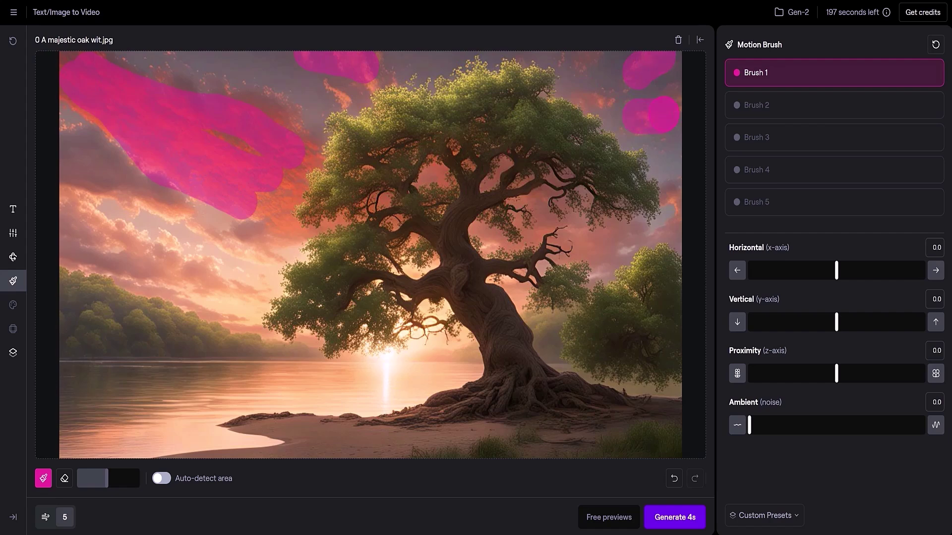
pyautogui.moveTo(834, 271)
pyautogui.mouseDown()
pyautogui.moveTo(818, 270)
pyautogui.moveTo(861, 272)
pyautogui.mouseUp()
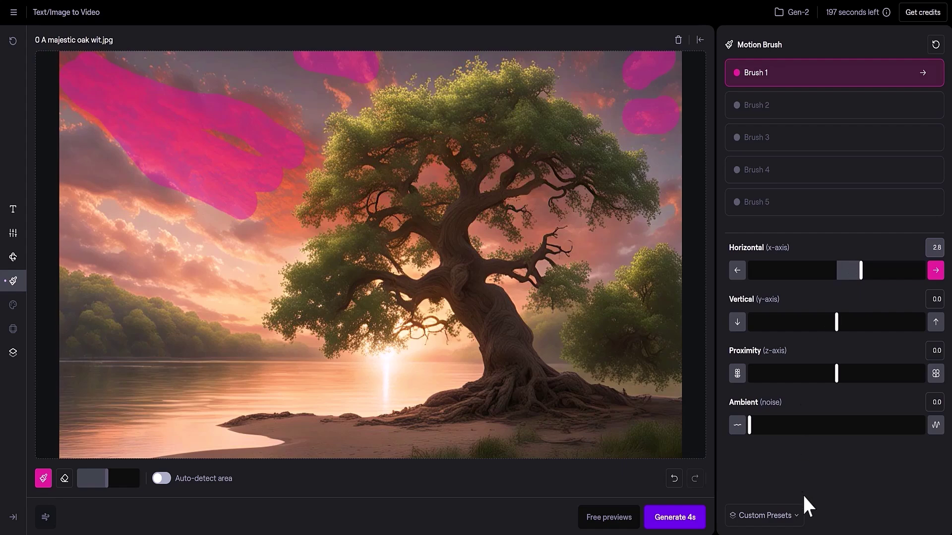
# Mark the setting sun above the water with Motion Brush 2 and set its vertical motion to -2.6.
pyautogui.click(768, 117)
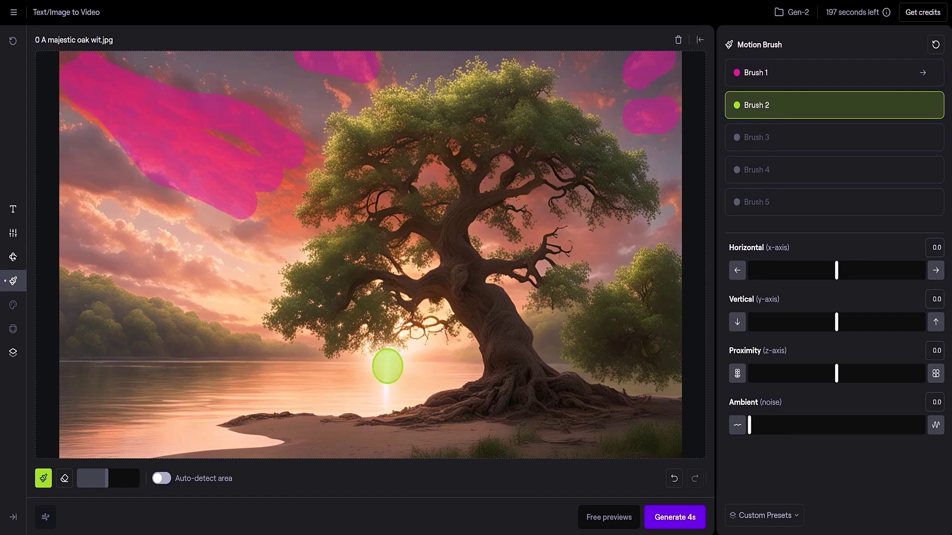
pyautogui.click(387, 365)
pyautogui.moveTo(836, 322); pyautogui.dragTo(814, 322)
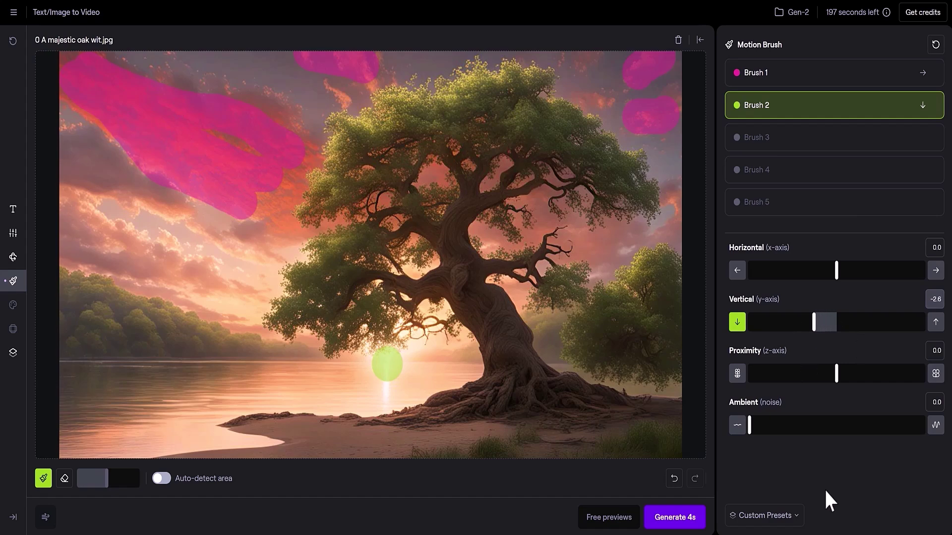
# Paint the oak's foliage and the neighbouring bush with Motion Brush 3, using horizontal motion 2.0 and ambient noise 0.8.
pyautogui.click(760, 149)
pyautogui.moveTo(618, 181)
pyautogui.mouseDown()
pyautogui.moveTo(507, 80)
pyautogui.moveTo(411, 109)
pyautogui.moveTo(346, 171)
pyautogui.moveTo(372, 189)
pyautogui.moveTo(332, 279)
pyautogui.moveTo(438, 124)
pyautogui.moveTo(521, 110)
pyautogui.mouseUp()
pyautogui.moveTo(620, 325)
pyautogui.mouseDown()
pyautogui.moveTo(666, 280)
pyautogui.moveTo(612, 332)
pyautogui.mouseUp()
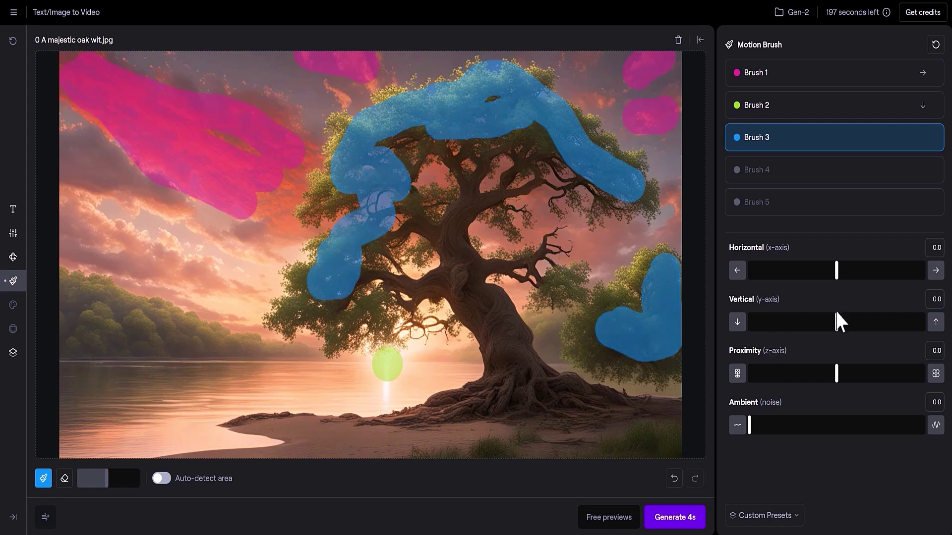
pyautogui.moveTo(836, 270); pyautogui.dragTo(852, 270)
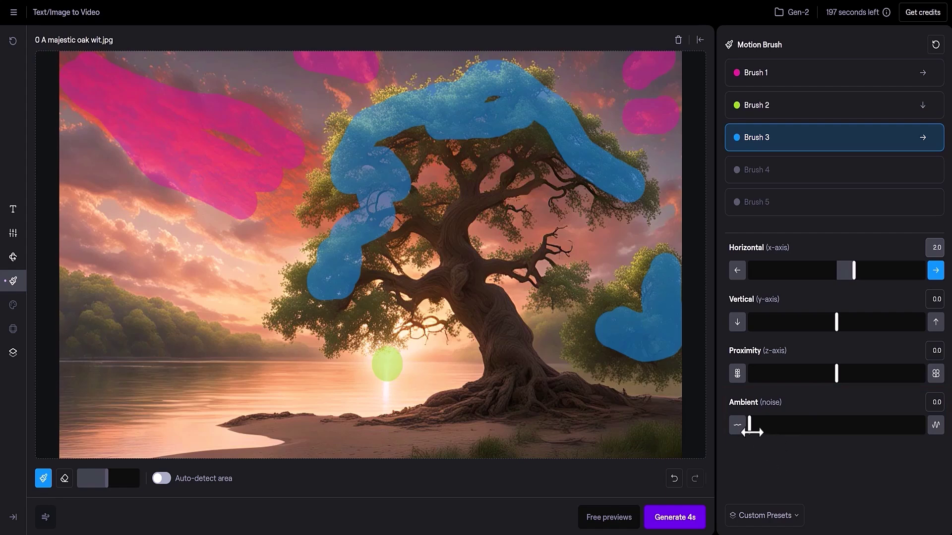
pyautogui.moveTo(752, 431); pyautogui.dragTo(753, 432)
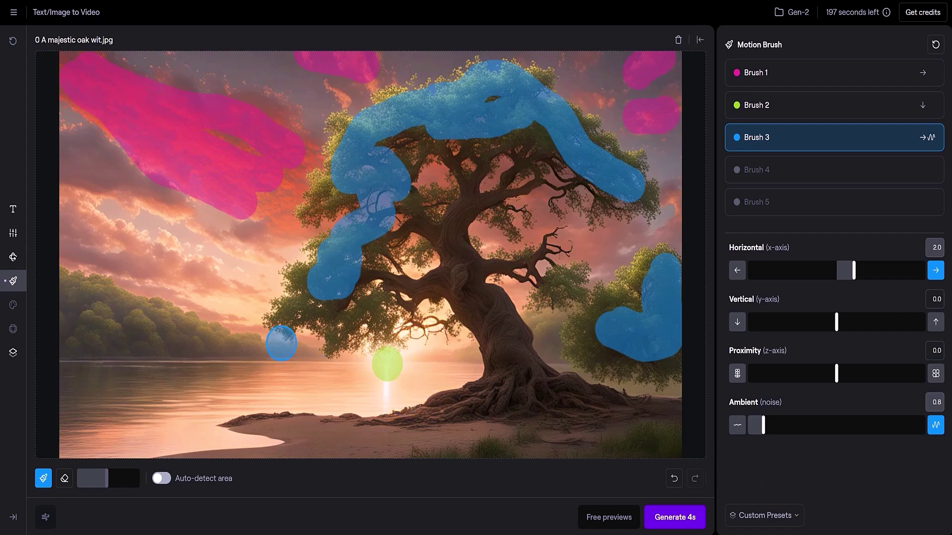
# Paint the lake water with Motion Brush 4 and set its ambient noise to 1.5.
pyautogui.click(737, 178)
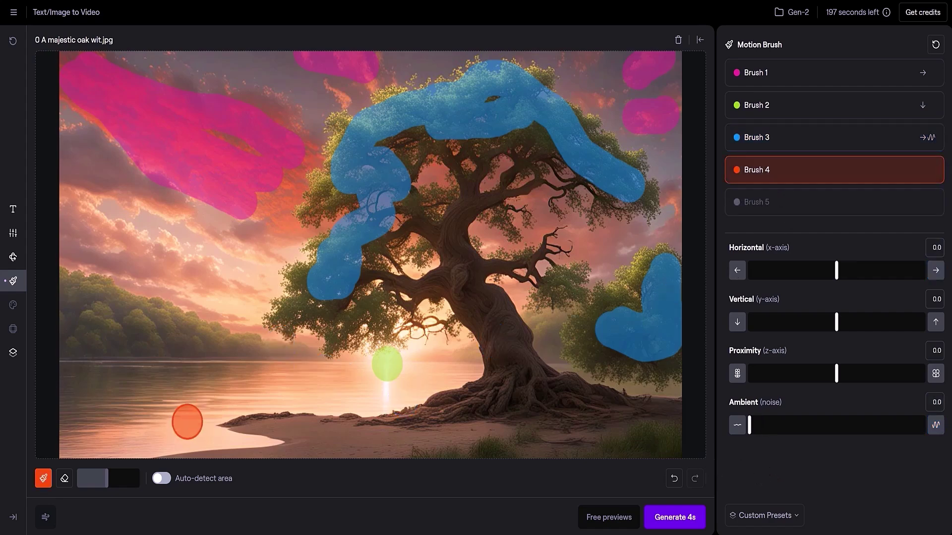
pyautogui.moveTo(334, 383); pyautogui.dragTo(81, 384)
pyautogui.moveTo(203, 403); pyautogui.dragTo(74, 405)
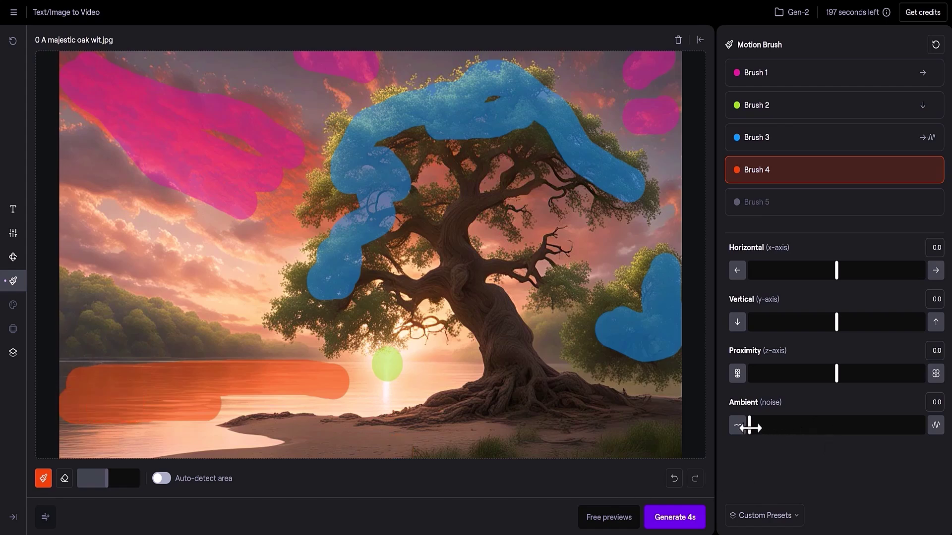
pyautogui.moveTo(760, 427); pyautogui.dragTo(772, 427)
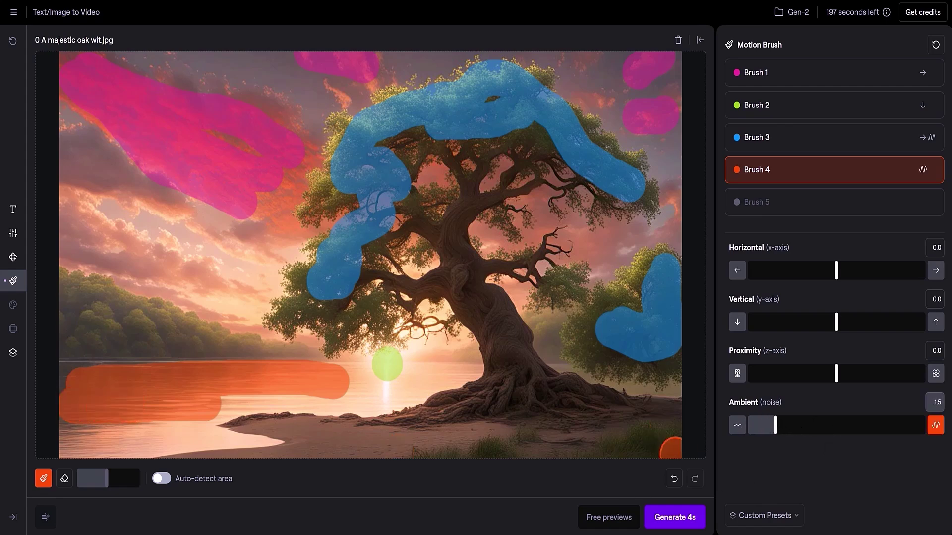
# Paint the distant forest on the far shore with Motion Brush 5 and set its horizontal motion to -2.4.
pyautogui.click(757, 203)
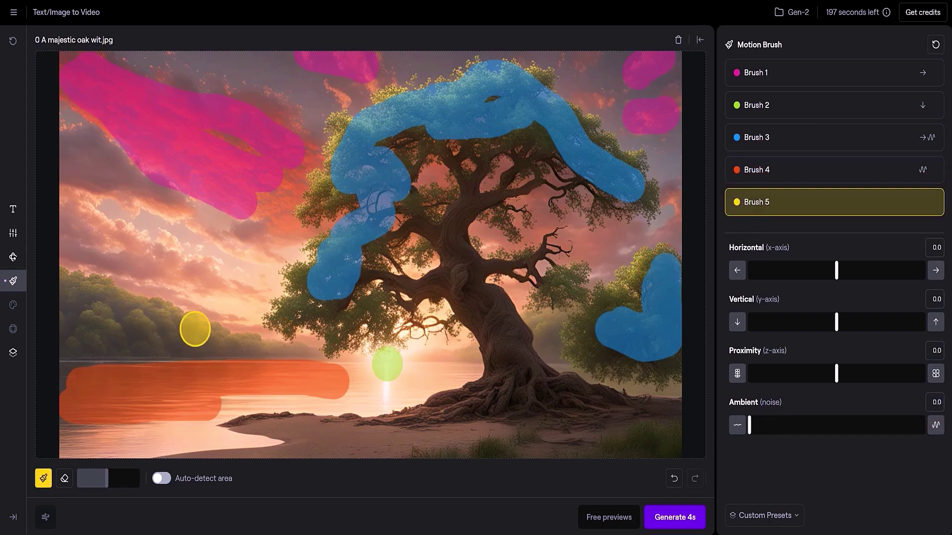
pyautogui.moveTo(224, 333)
pyautogui.mouseDown()
pyautogui.moveTo(155, 332)
pyautogui.moveTo(75, 302)
pyautogui.mouseUp()
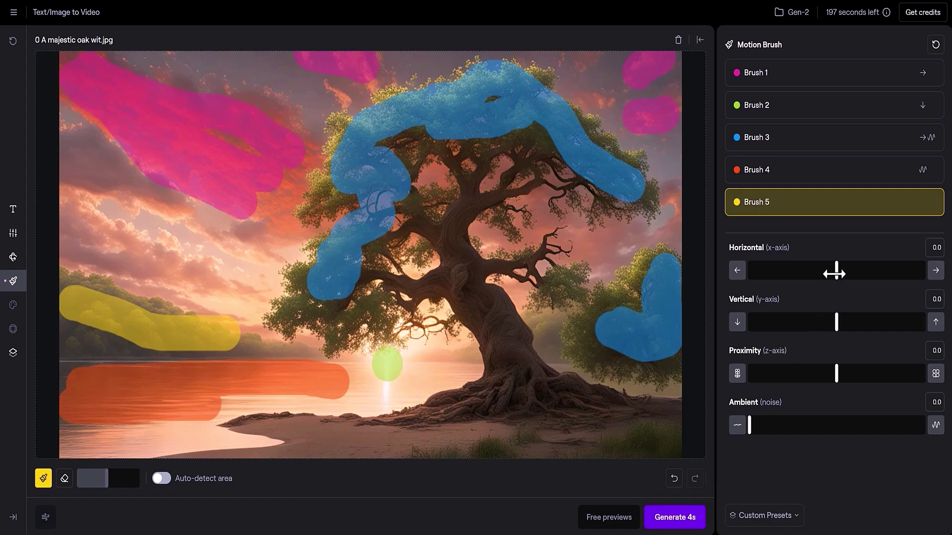
pyautogui.moveTo(829, 273); pyautogui.dragTo(814, 273)
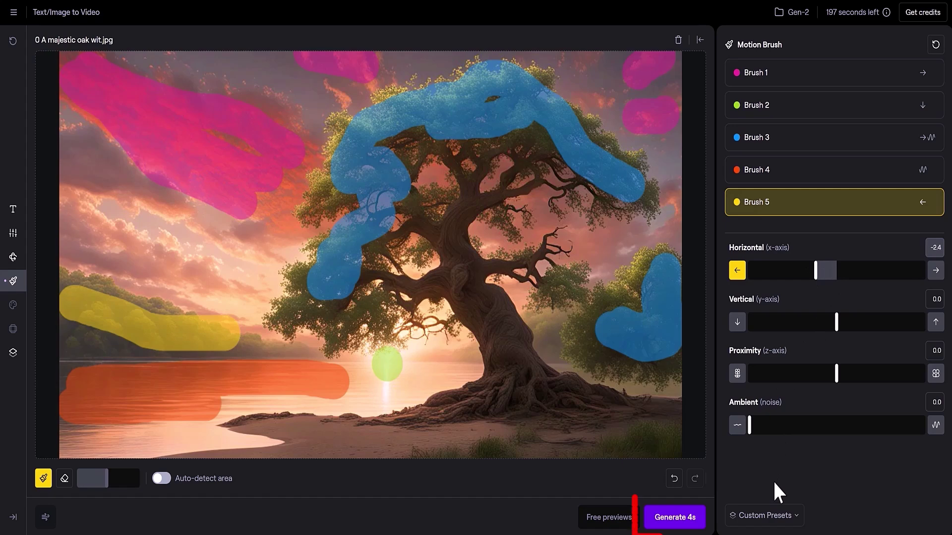
# Generate the 4-second Motion Brush video and play the newly exported clip from the assets library.
pyautogui.click(688, 525)
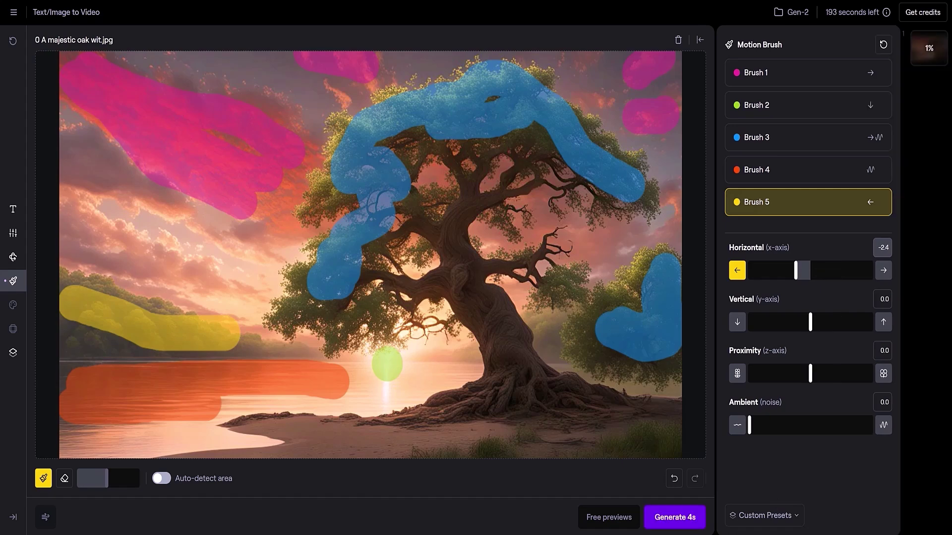
pyautogui.click(13, 13)
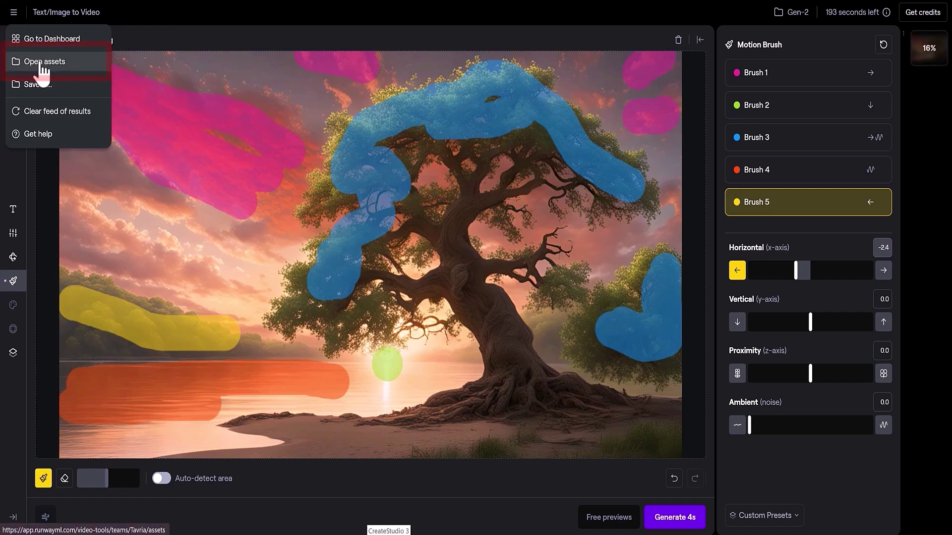
pyautogui.click(12, 62)
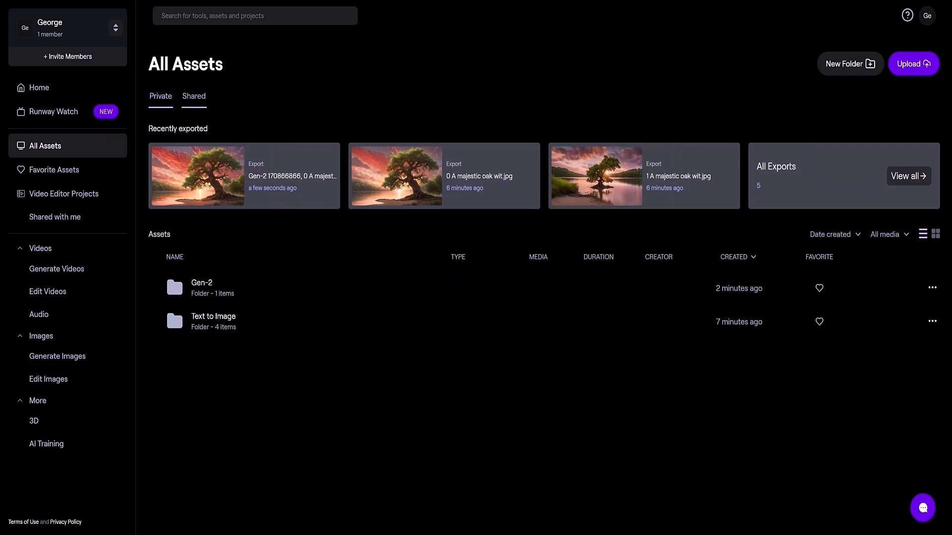
pyautogui.click(250, 191)
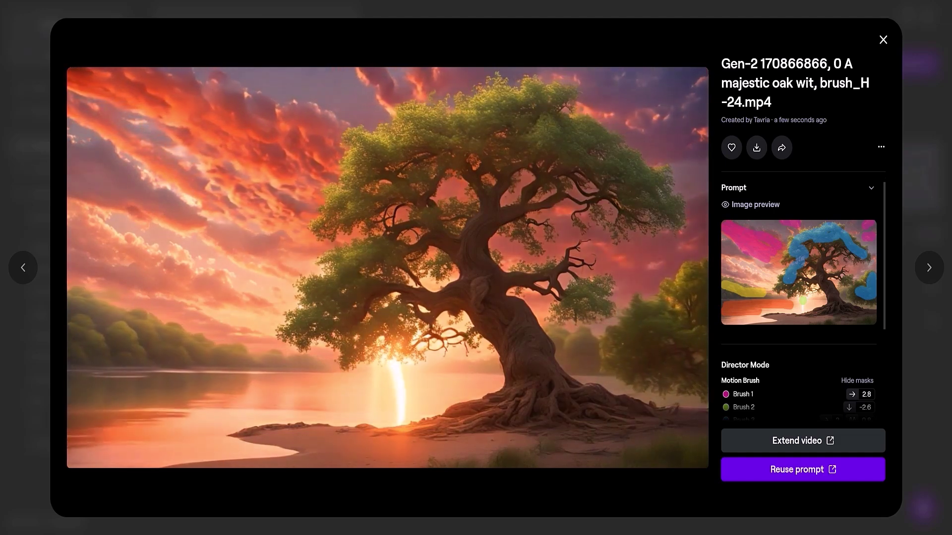
pyautogui.moveTo(114, 424)
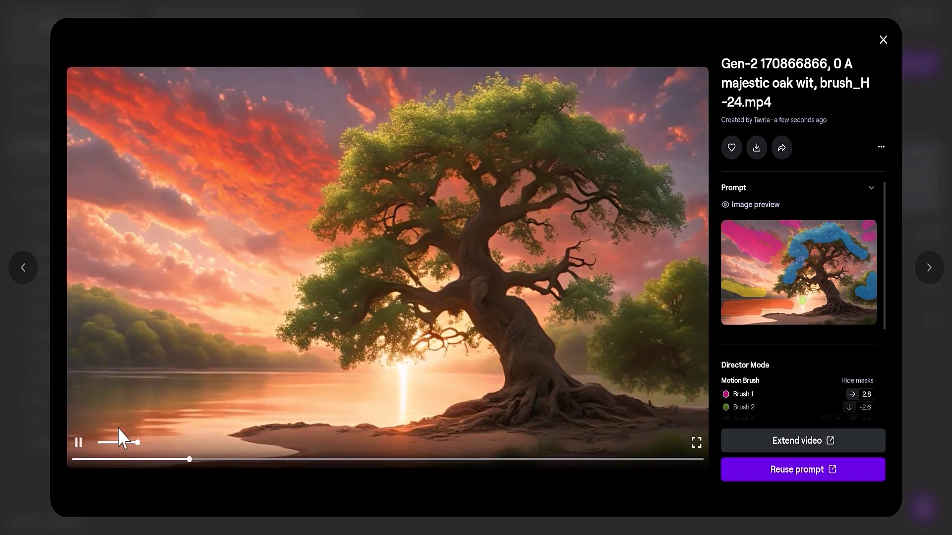
pyautogui.click(78, 442)
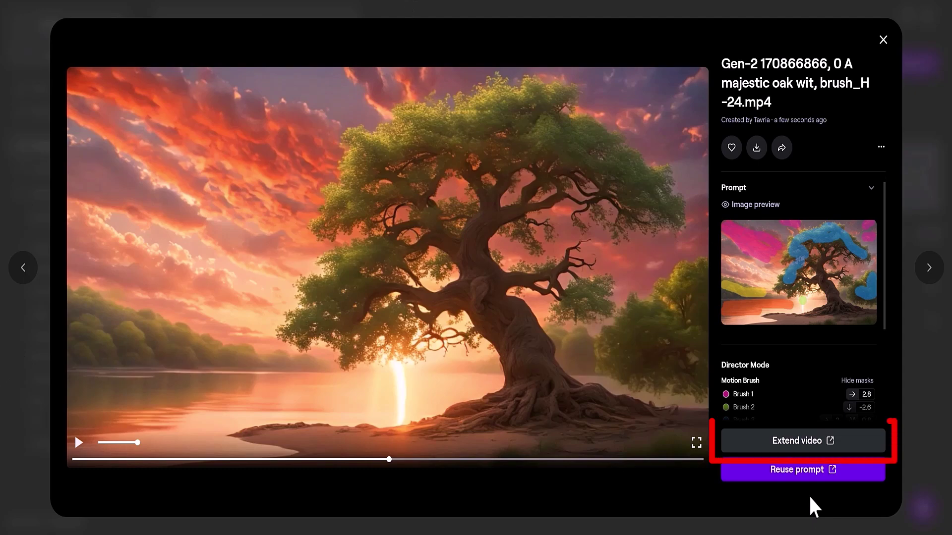
# Extend the oak video by 4 seconds and play the extended result.
pyautogui.click(806, 444)
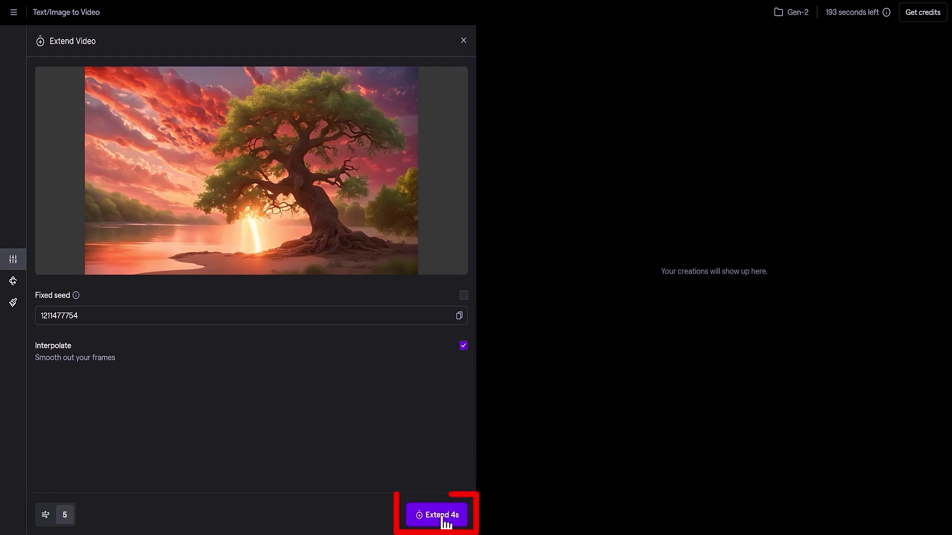
pyautogui.click(450, 517)
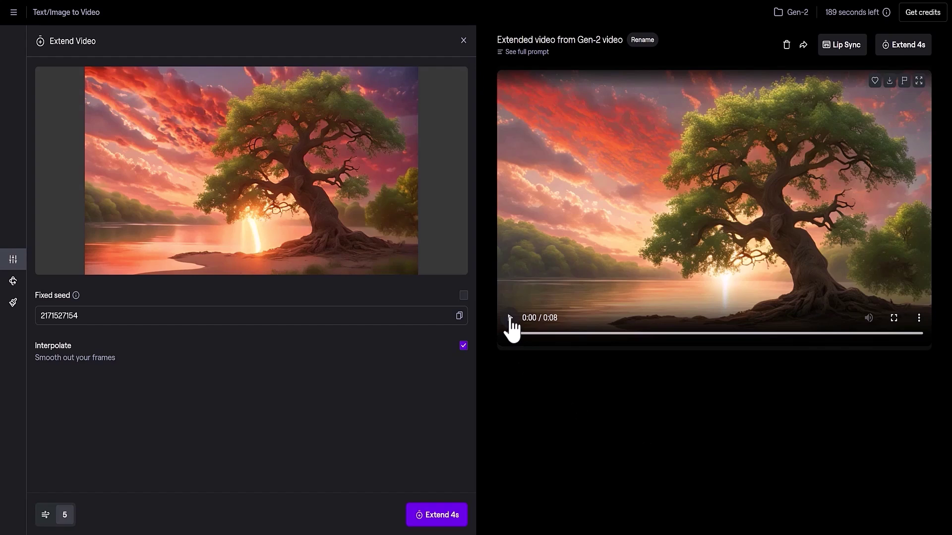
pyautogui.click(511, 319)
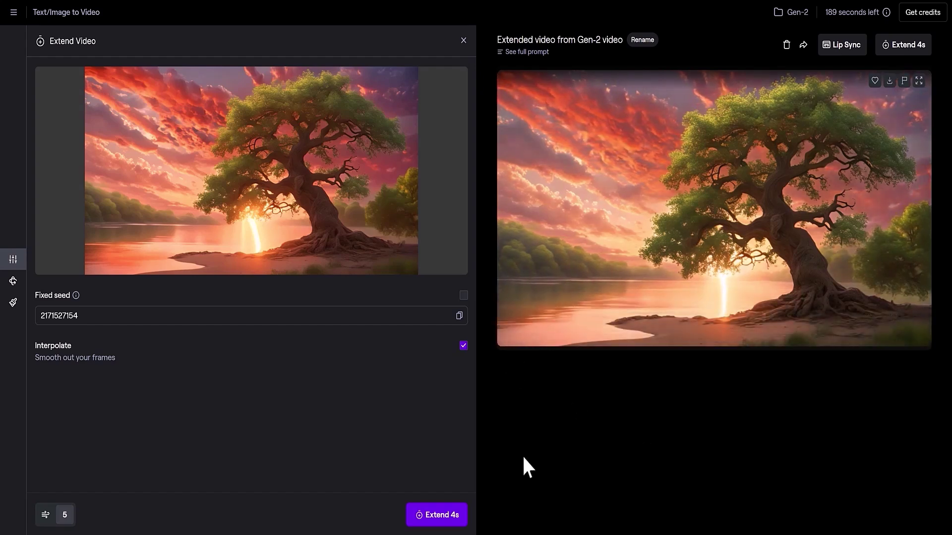
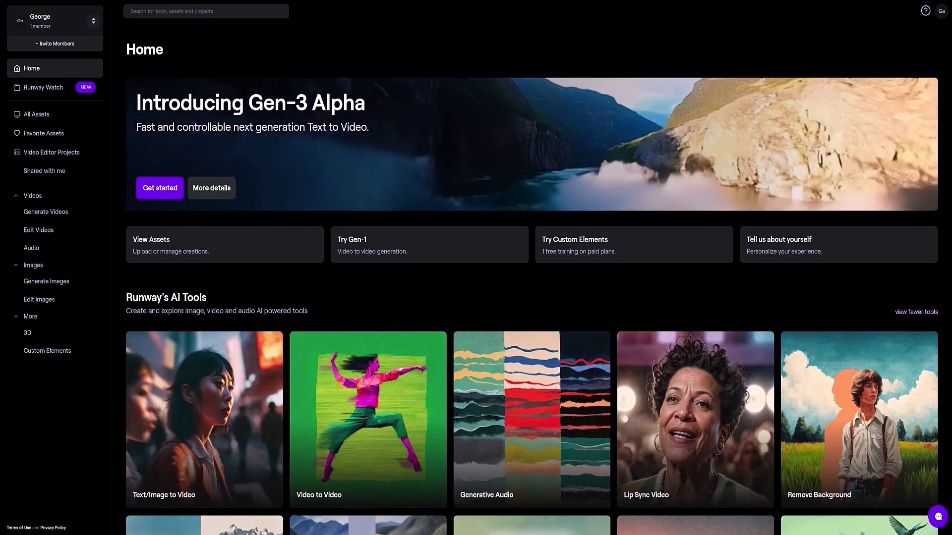
# Open the Text/Image to Video tool from Runway's AI Tools on the home page.
pyautogui.scroll(-2, 531, 286)
pyautogui.scroll(-4, 532, 286)
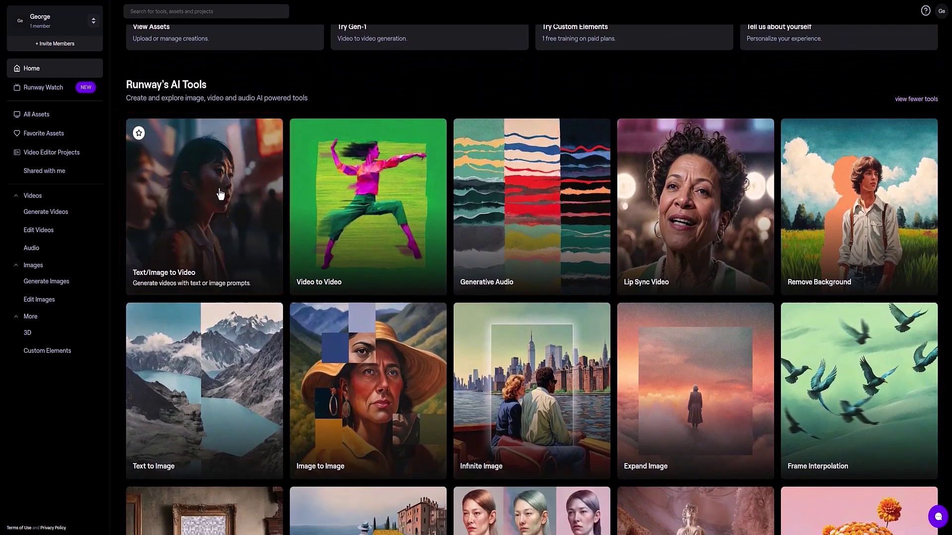
pyautogui.click(220, 194)
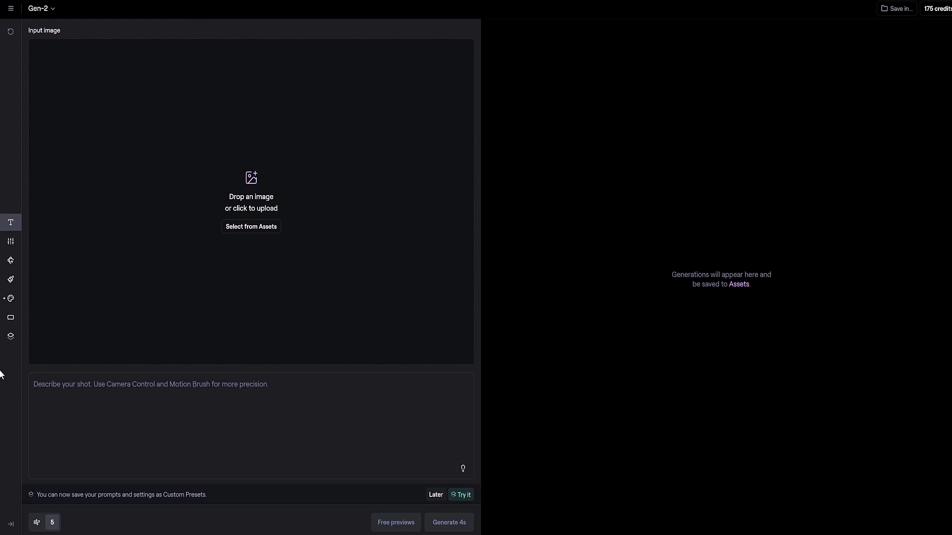
# Begin the prompt with "A majestic oak with lush green foliage stands on the high sandy shore of a lake.".
pyautogui.write('A majest')
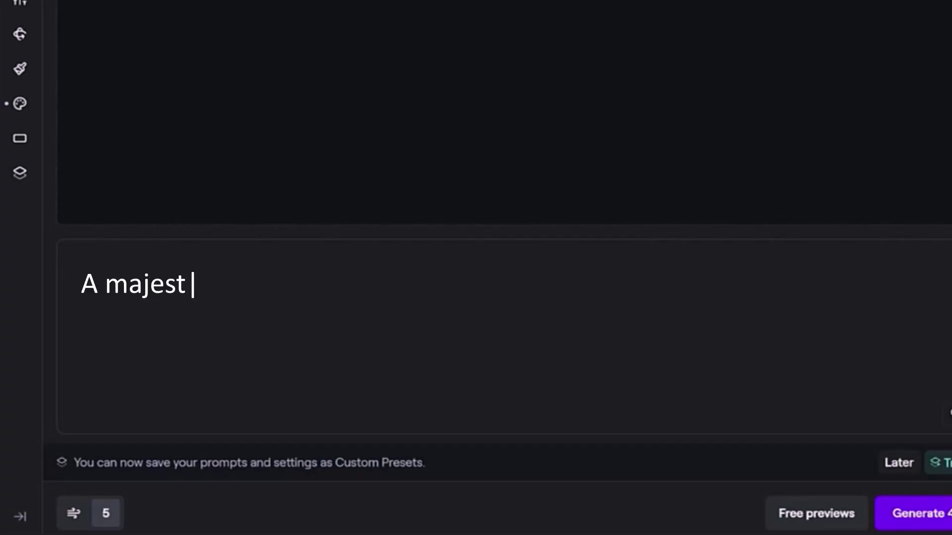
pyautogui.write('ic oak with lush green fol')
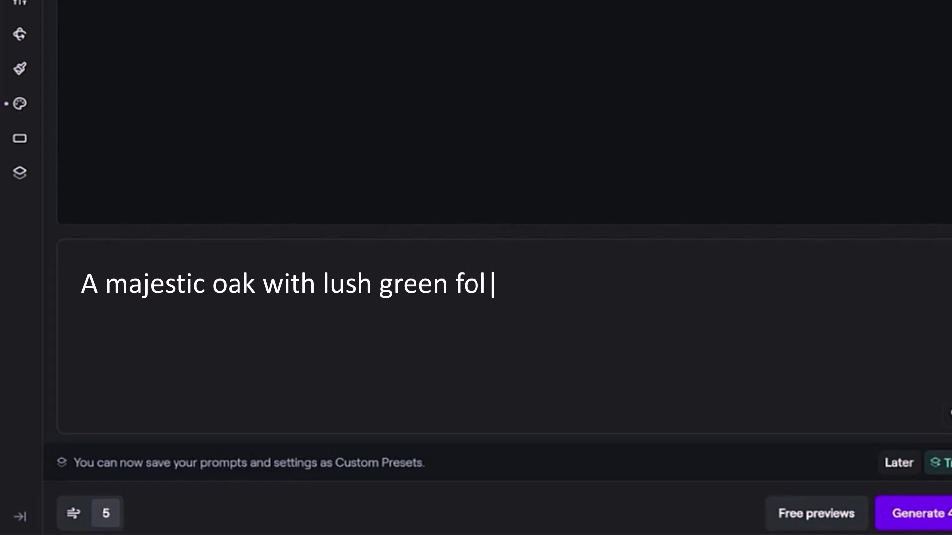
pyautogui.write('iage stands on the high sa')
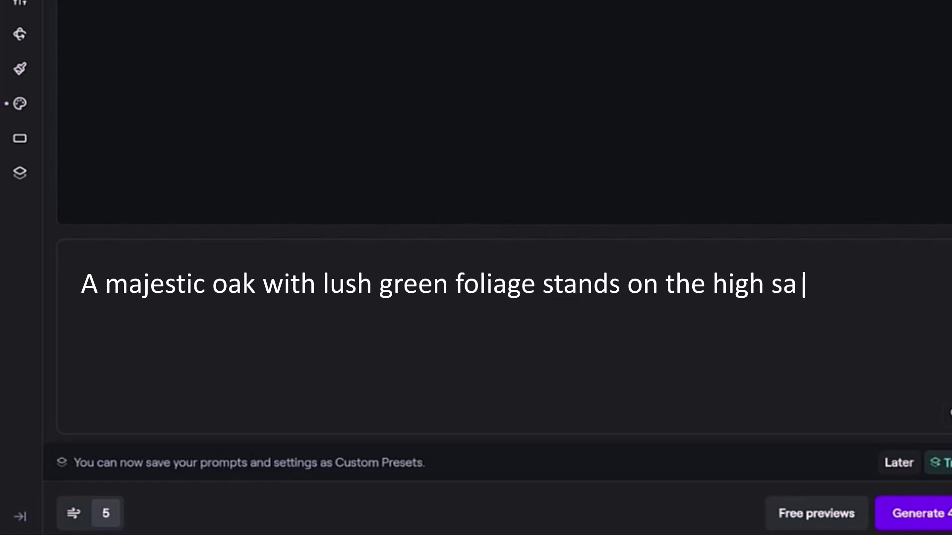
pyautogui.write('ndy shore of a lake. The ')
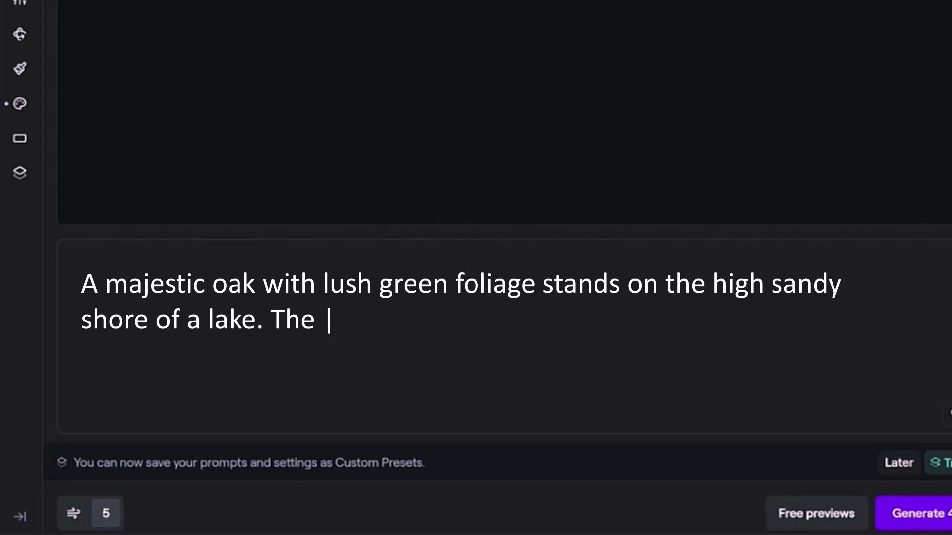
# Continue the prompt with "The lake's waves break against the shore, while a red sun glows in the background, casting a warm radiance.".
pyautogui.write("lake's waves break against")
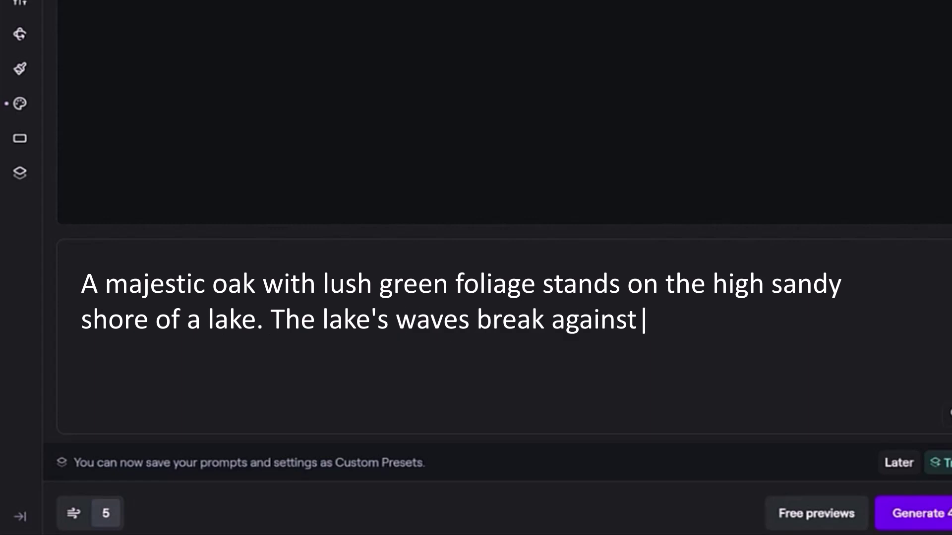
pyautogui.write(' the shore, while a red s')
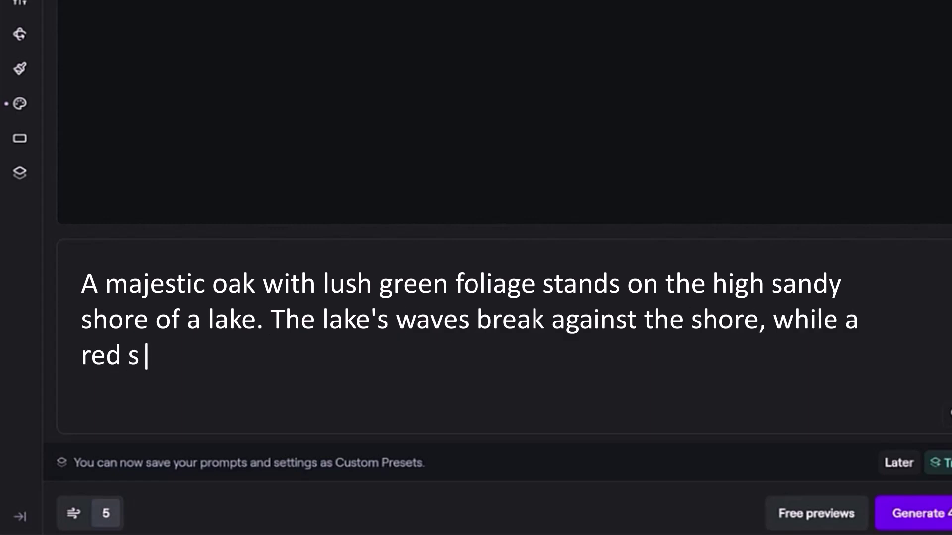
pyautogui.write('un glows in the background')
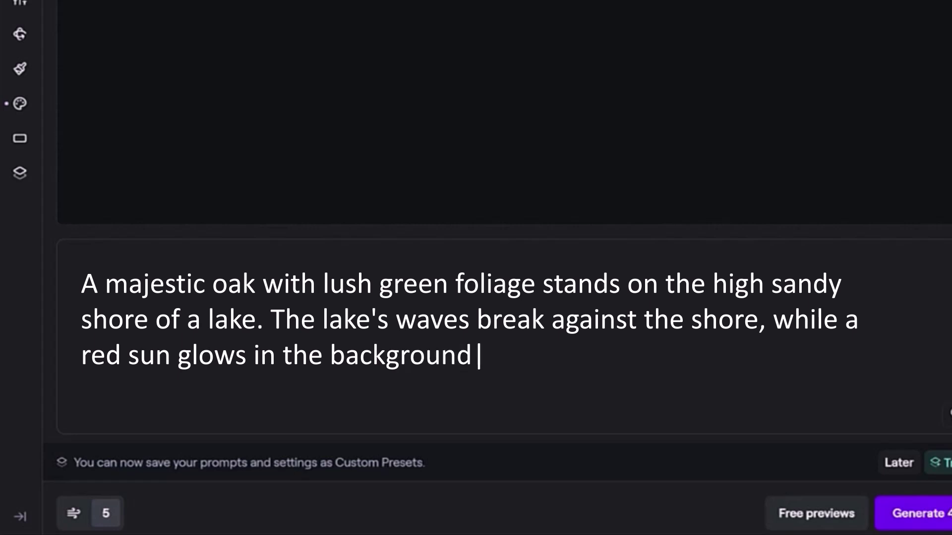
pyautogui.write(', casting a warm radiance.')
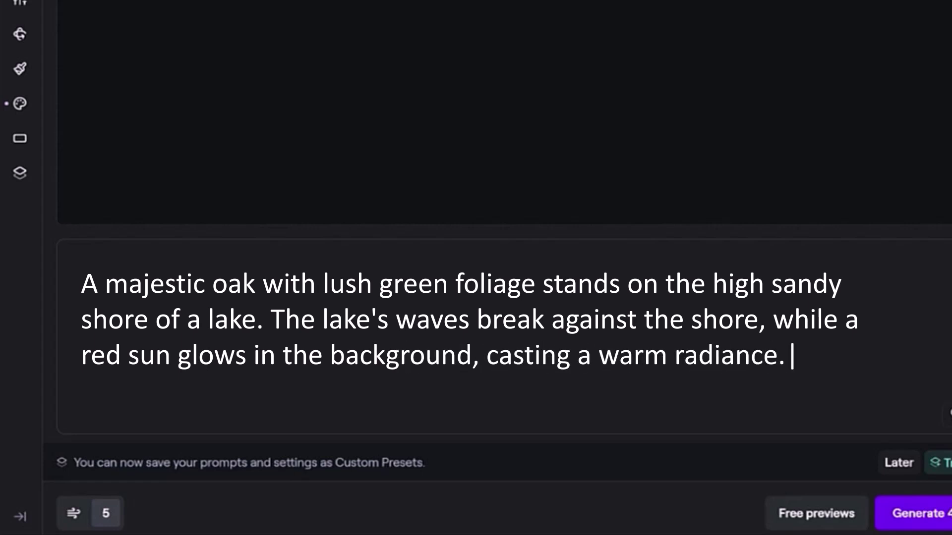
# Finish the prompt with "Soft, drifting clouds complement the serene atmosphere of the landscape.".
pyautogui.write(' Soft, drifting clouds co')
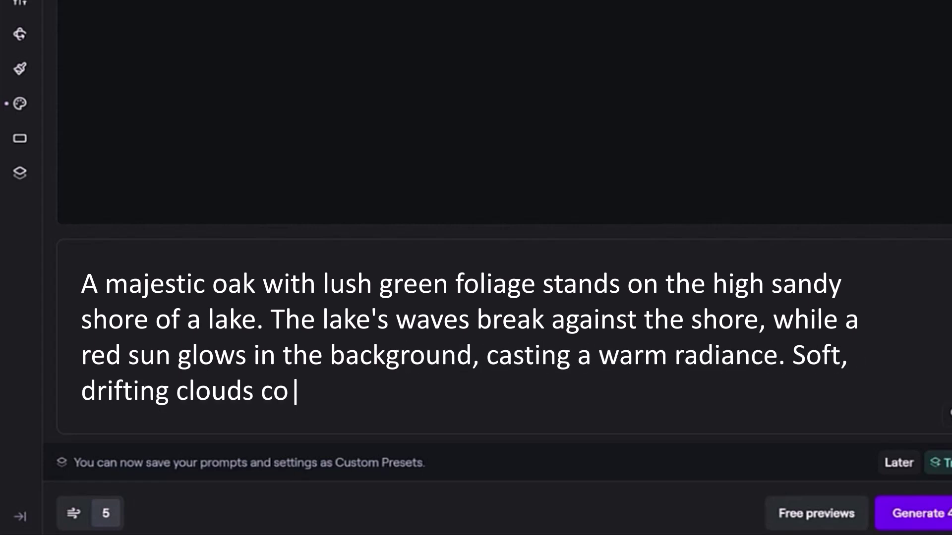
pyautogui.write('mplement the serene atmosphere of the ')
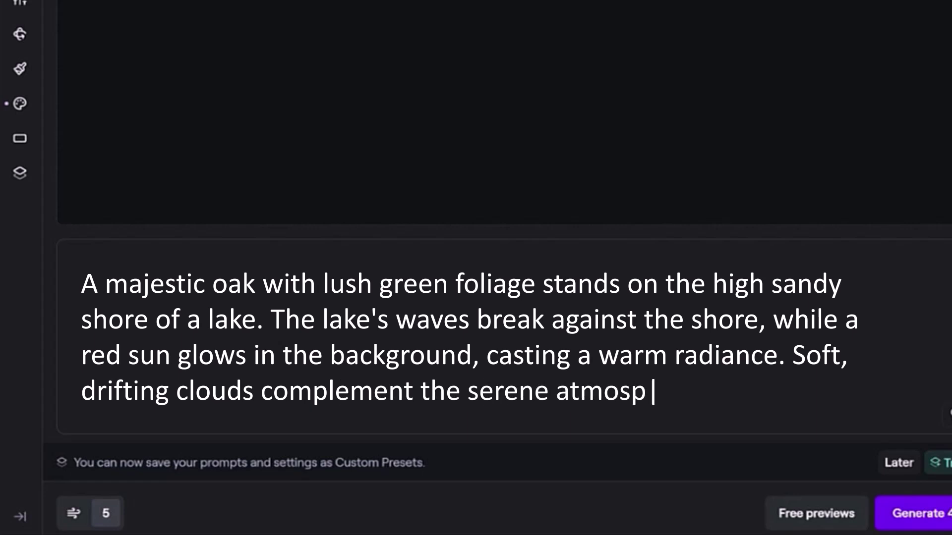
pyautogui.write('landscape.')
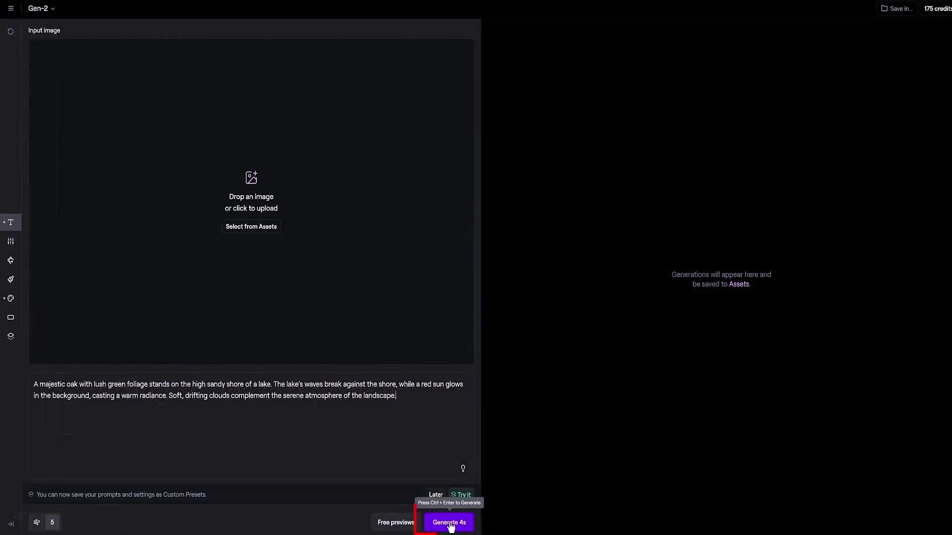
# Generate the 4-second video from the text prompt and open the downloaded clip from the desktop.
pyautogui.click(449, 523)
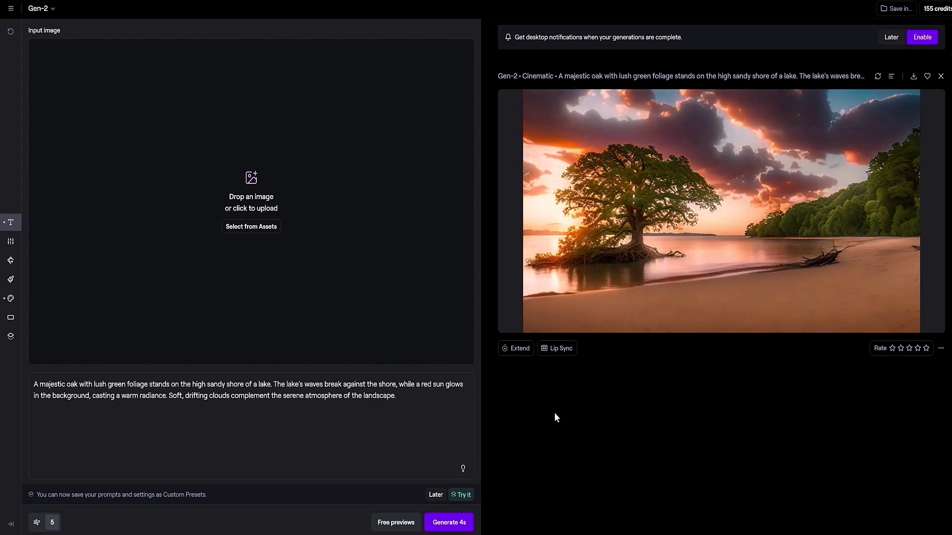
pyautogui.moveTo(556, 324)
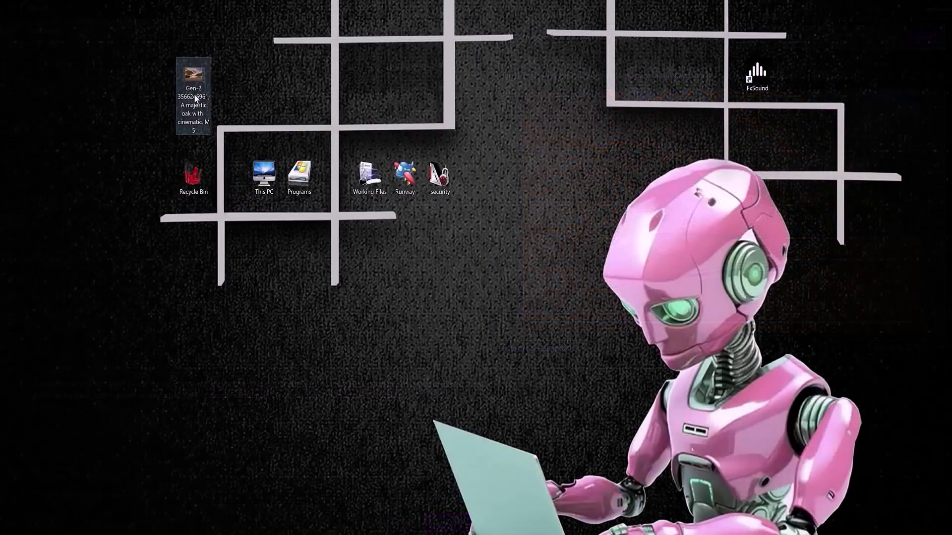
pyautogui.doubleClick(193, 75)
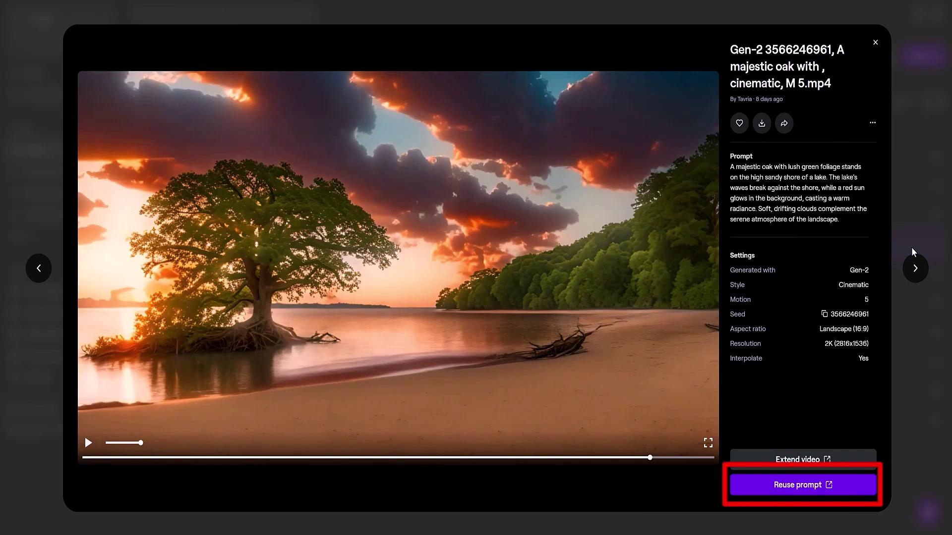
# Reuse the prompt of the cinematic oak video in Gen-2 and generate free previews from it.
pyautogui.click(798, 491)
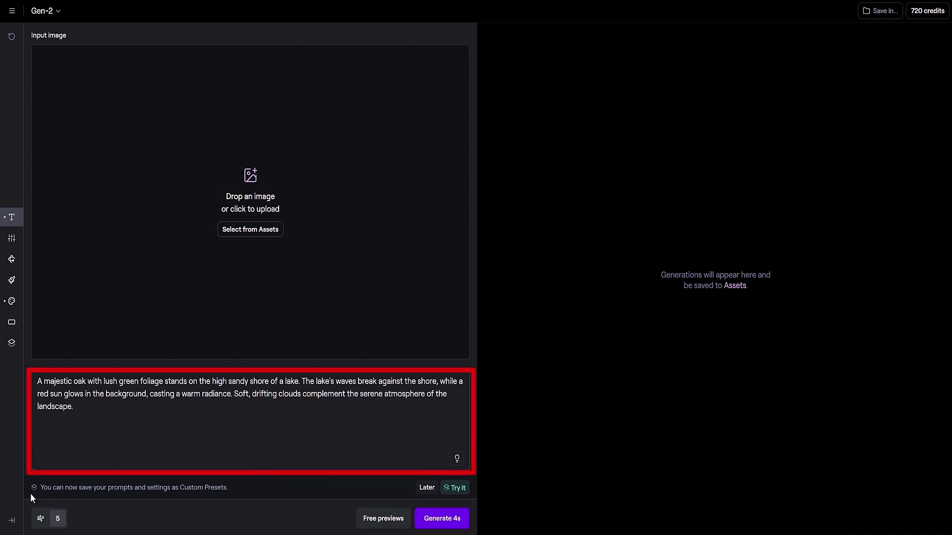
pyautogui.moveTo(83, 410); pyautogui.dragTo(32, 382)
pyautogui.click(135, 435)
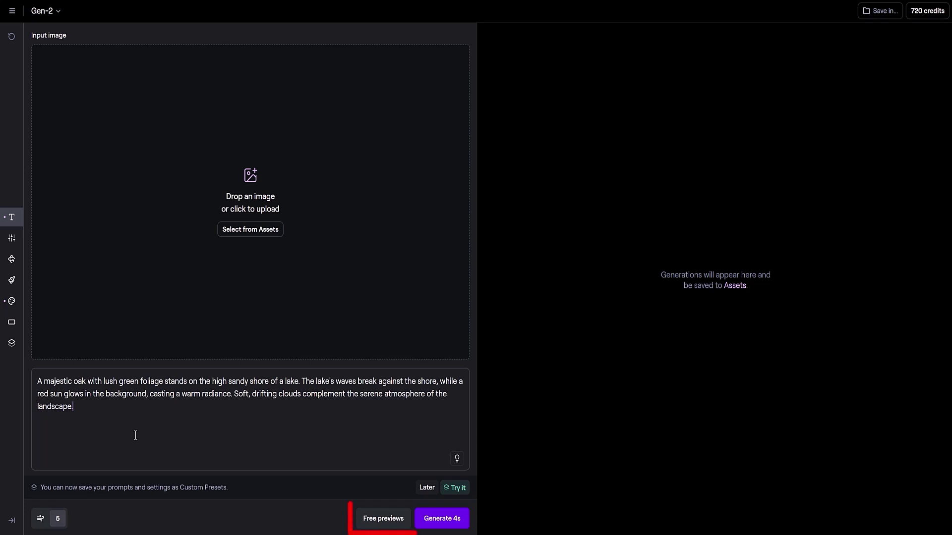
pyautogui.click(399, 524)
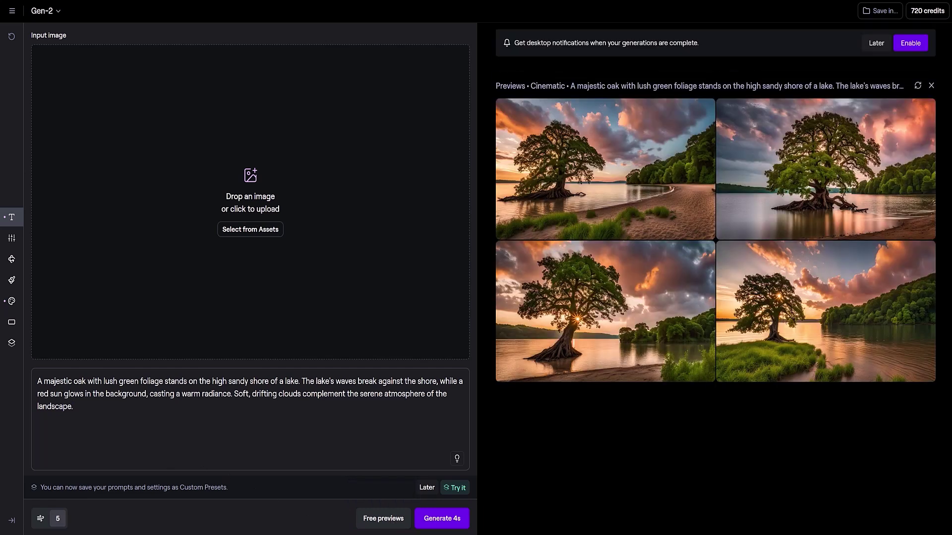
# Use the preview with the oak on a grassy bank and forested hills as the Gen-2 source and generate a 4-second video.
pyautogui.moveTo(817, 331)
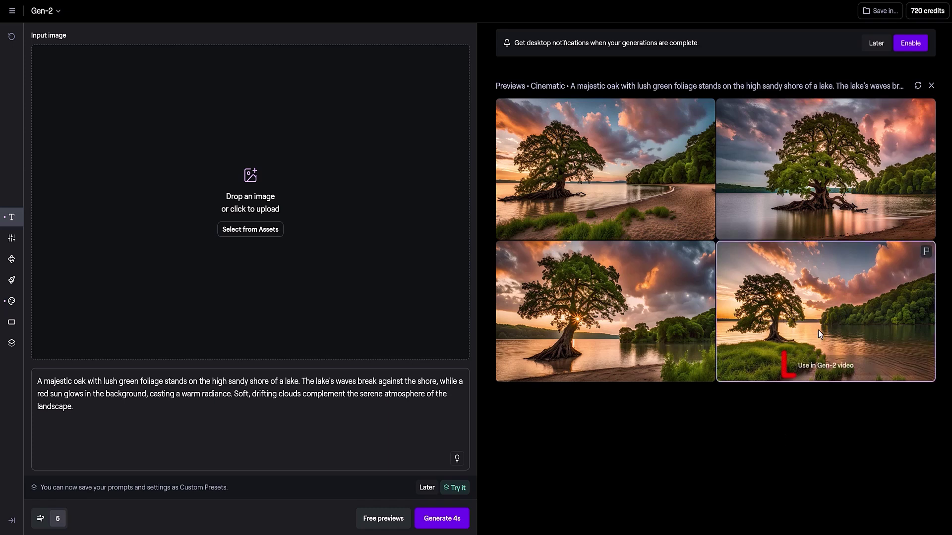
pyautogui.click(821, 367)
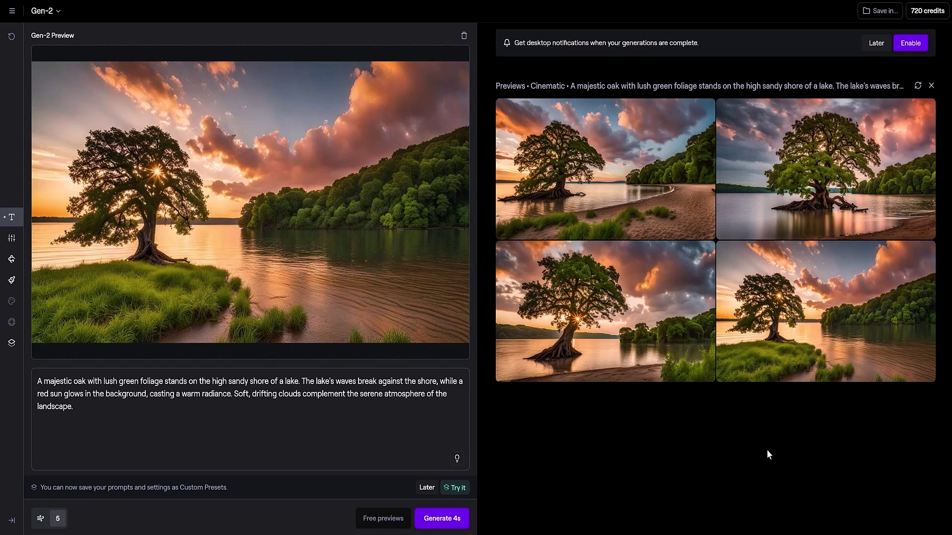
pyautogui.click(441, 518)
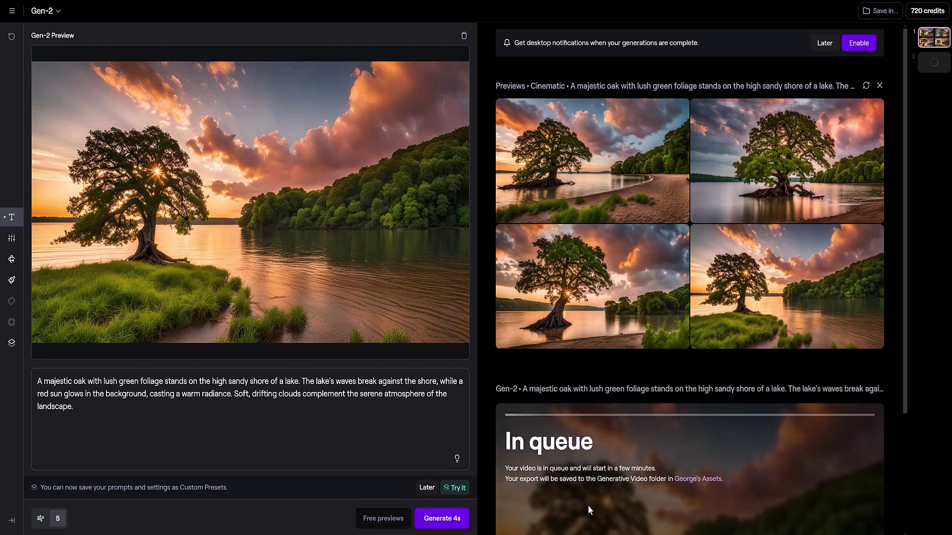
pyautogui.scroll(-4, 591, 503)
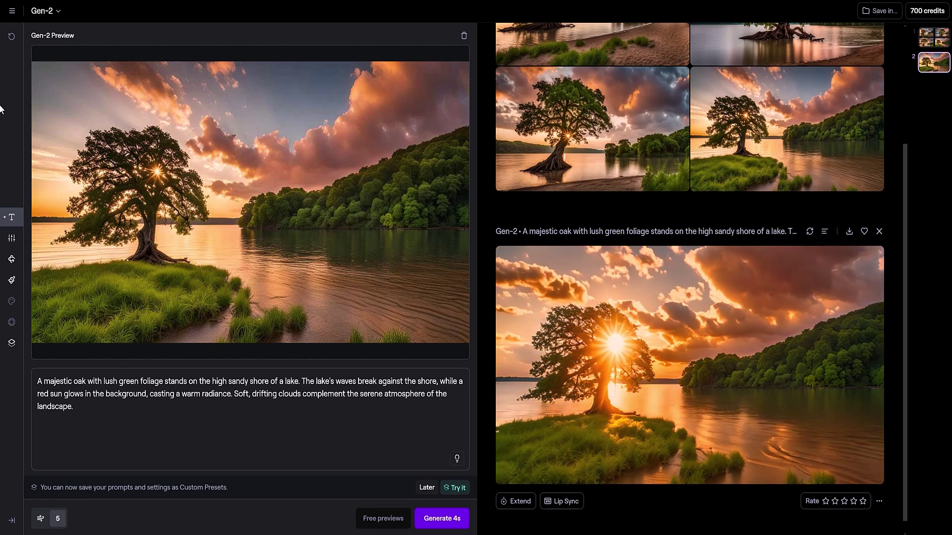
# Open the most recently exported majestic oak video from the saved assets and pause its playback.
pyautogui.click(11, 9)
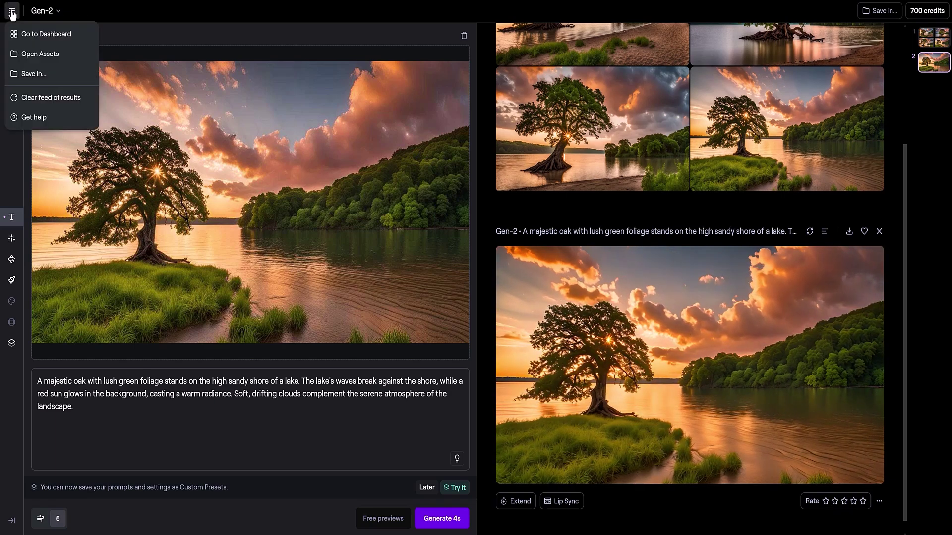
pyautogui.click(31, 55)
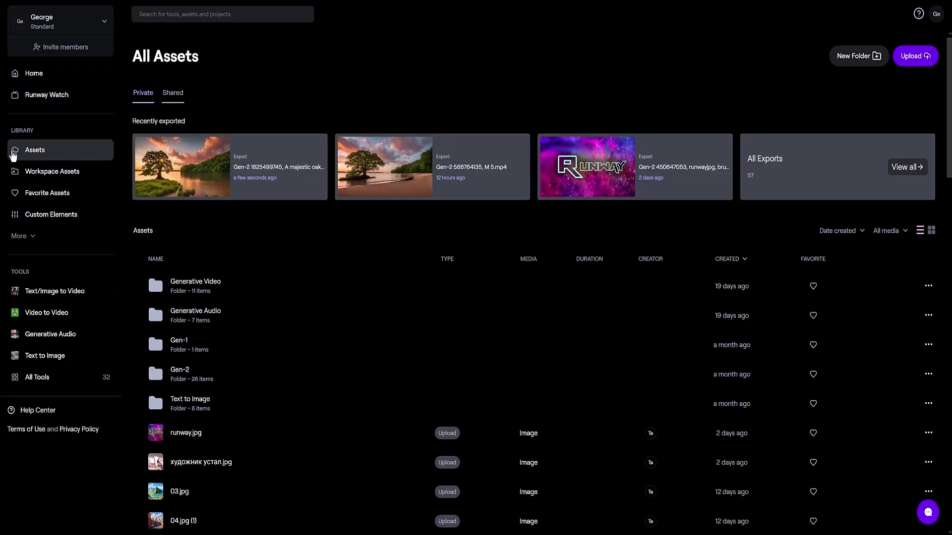
pyautogui.click(196, 175)
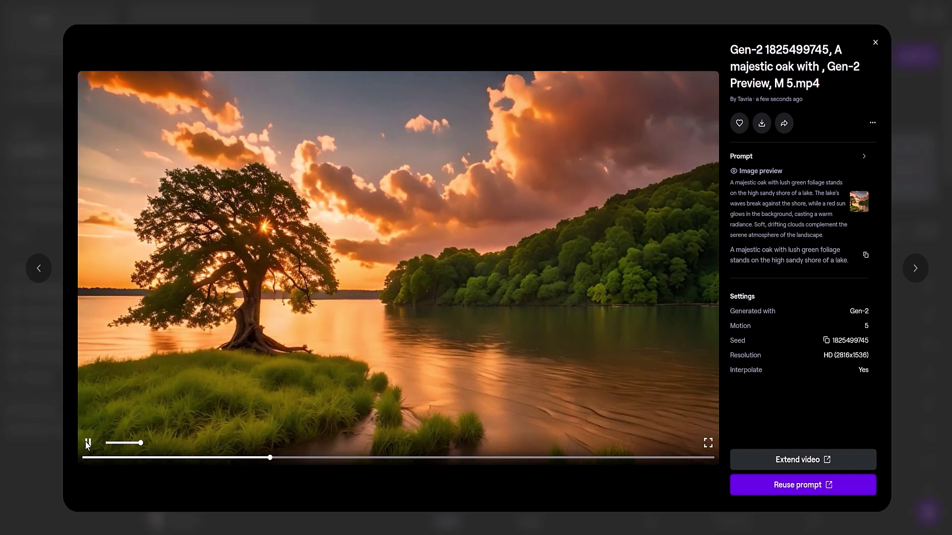
pyautogui.click(87, 444)
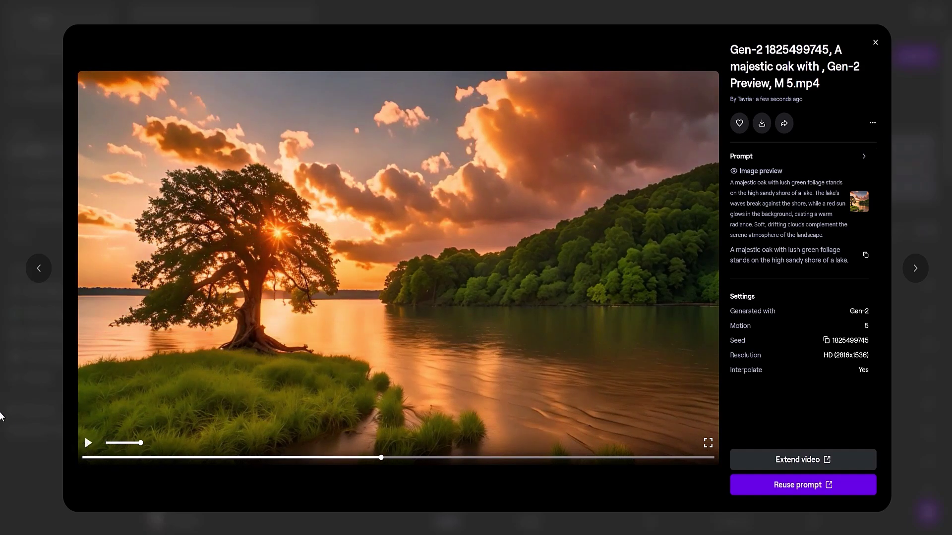